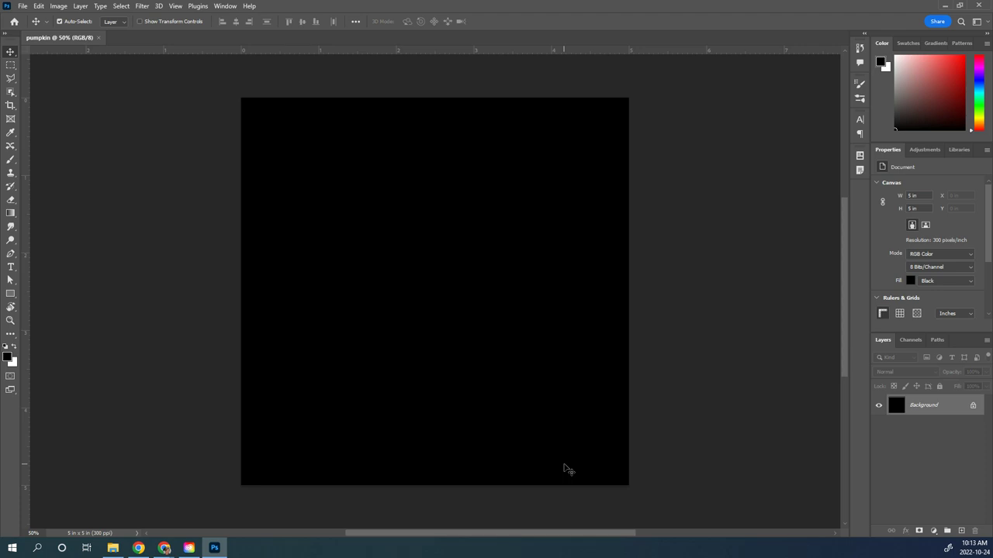
click(82, 7)
mouse_move(102, 135)
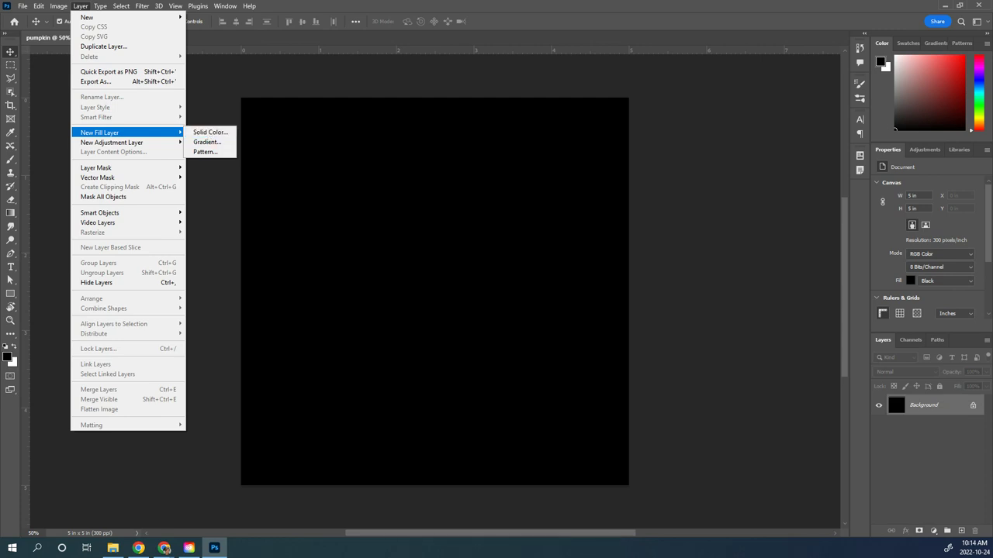
click(65, 6)
click(181, 84)
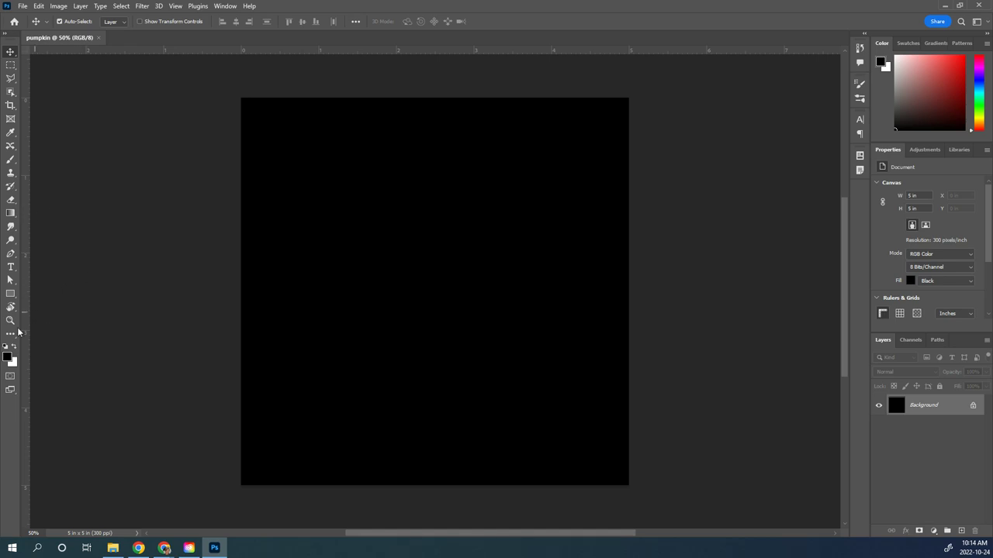
- Set the foreground colour to a bright, saturated pumpkin orange with a hue of 25°
click(8, 358)
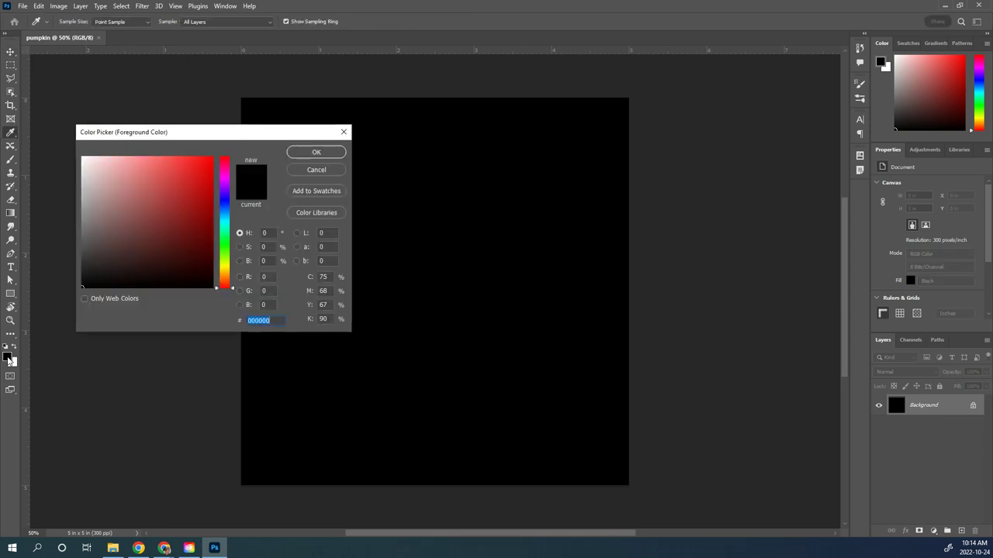
drag(227, 292, 228, 278)
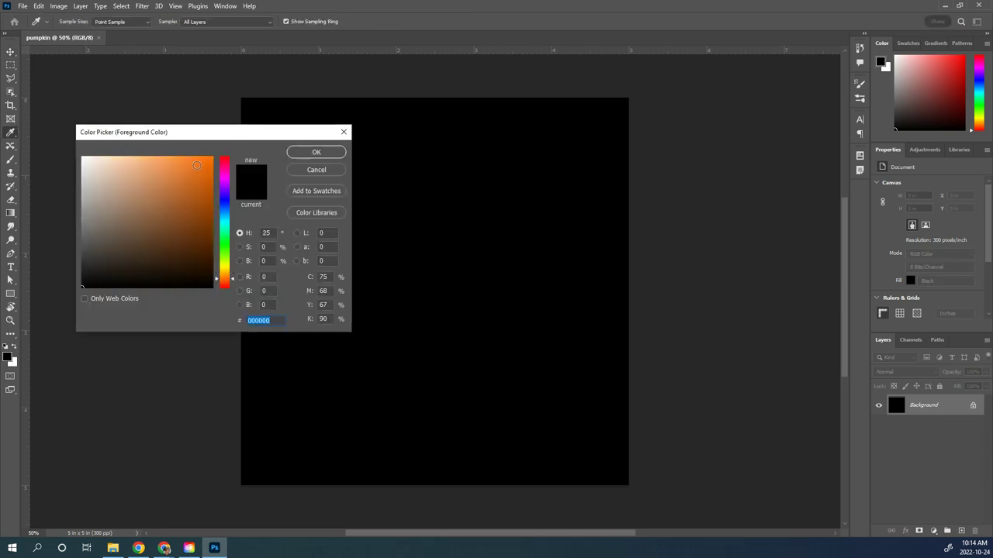
click(197, 166)
click(200, 160)
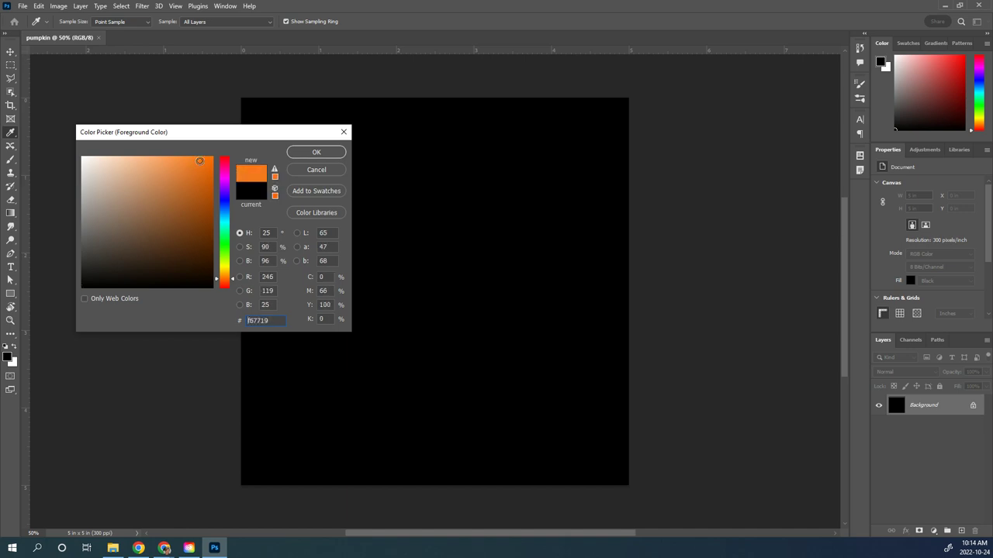
click(199, 156)
click(315, 153)
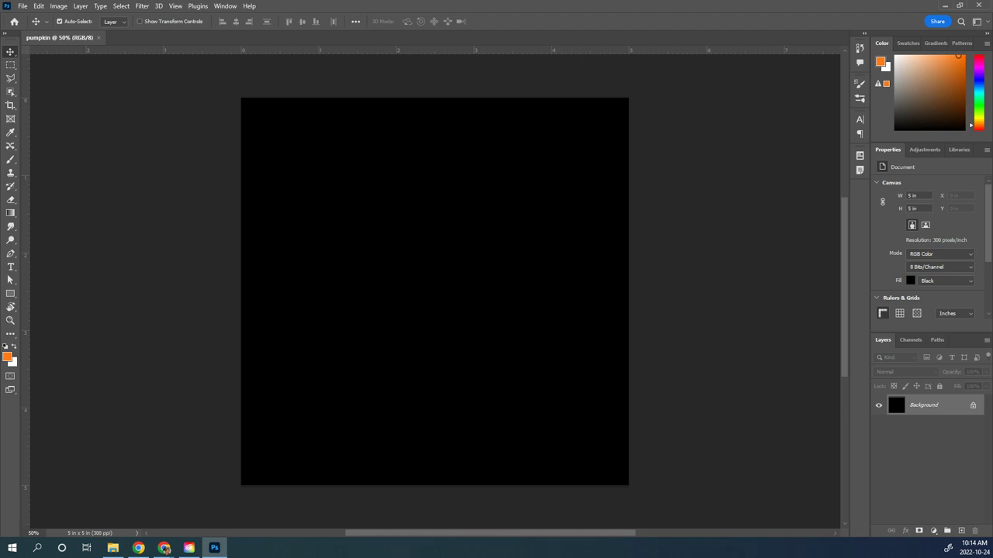
- Draw an orange ellipse about 4.18 by 3.63 in, centred horizontally in the lower part of the canvas, for the pumpkin body
click(11, 295)
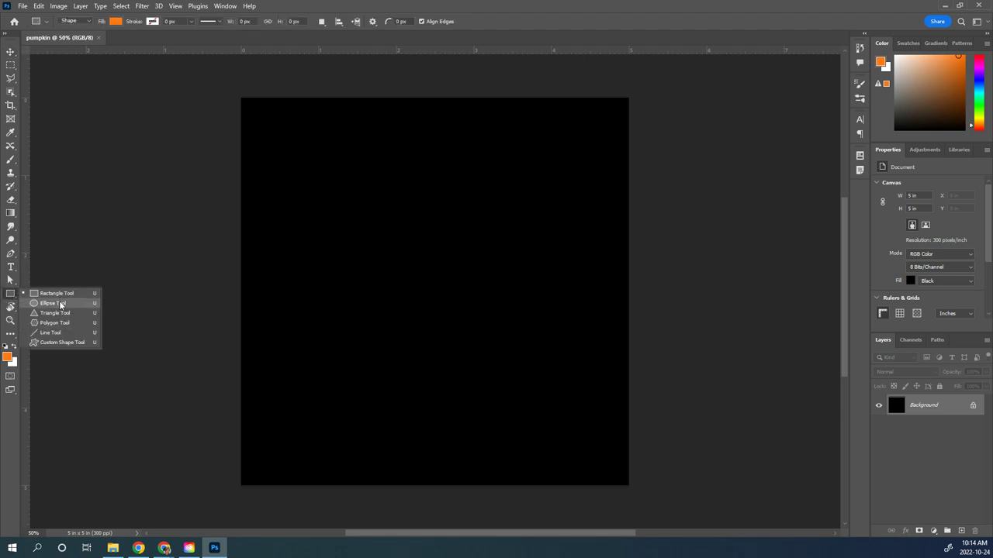
click(55, 303)
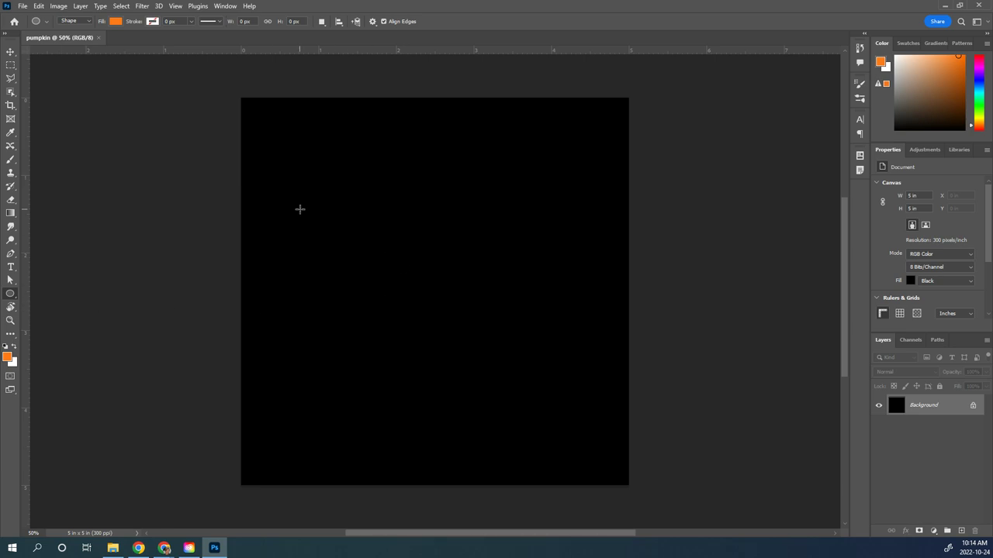
mouse_move(288, 181)
mouse_down()
mouse_move(393, 364)
mouse_move(596, 441)
mouse_move(610, 432)
mouse_move(594, 432)
mouse_move(598, 463)
mouse_up()
key(space)
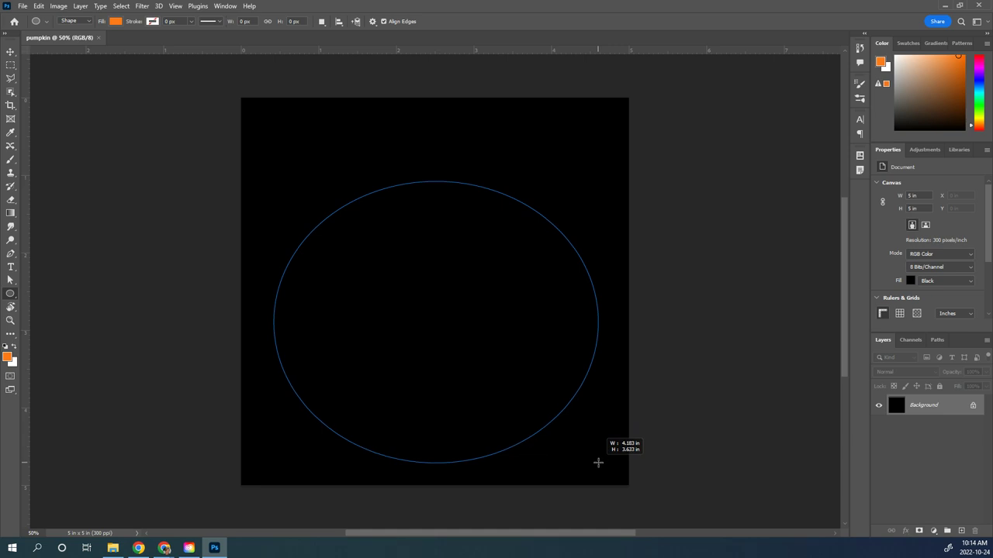
key(space)
mouse_move(598, 463)
mouse_down()
mouse_move(550, 452)
mouse_move(567, 372)
mouse_move(602, 434)
mouse_move(580, 450)
mouse_move(598, 459)
mouse_up()
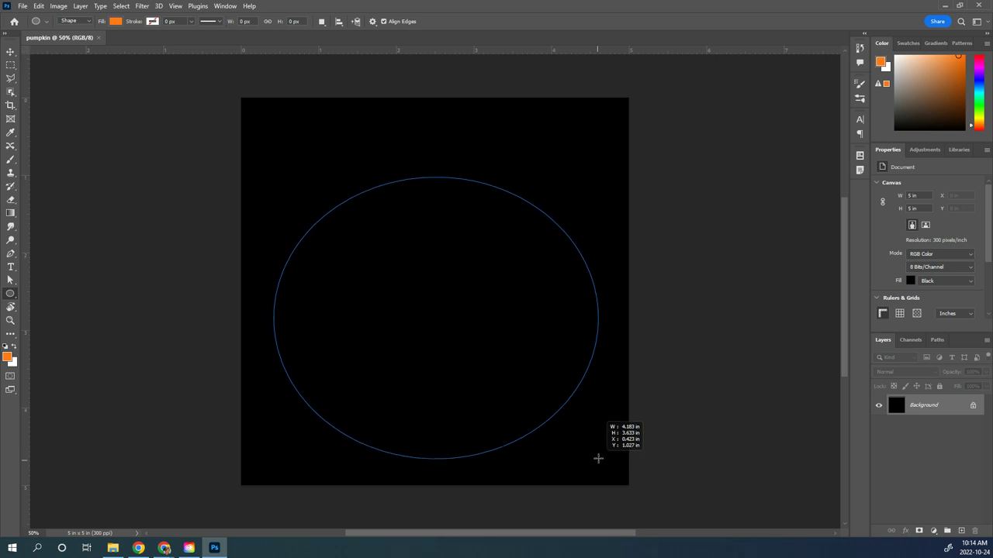
drag(598, 459, 598, 458)
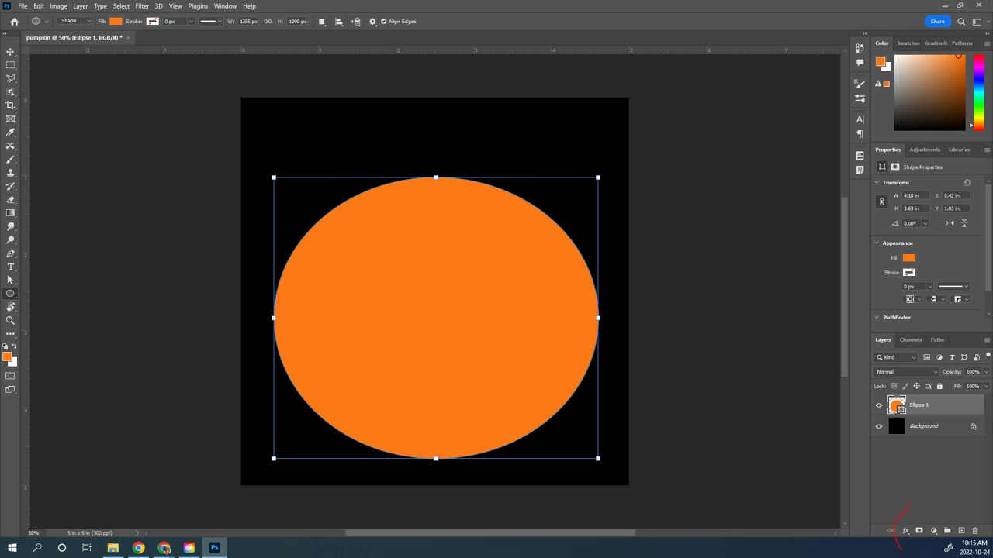
- Add an Inner Shadow to the ellipse with Linear Burn blending, 21% opacity, 30% choke and a size of about 38 px
click(905, 531)
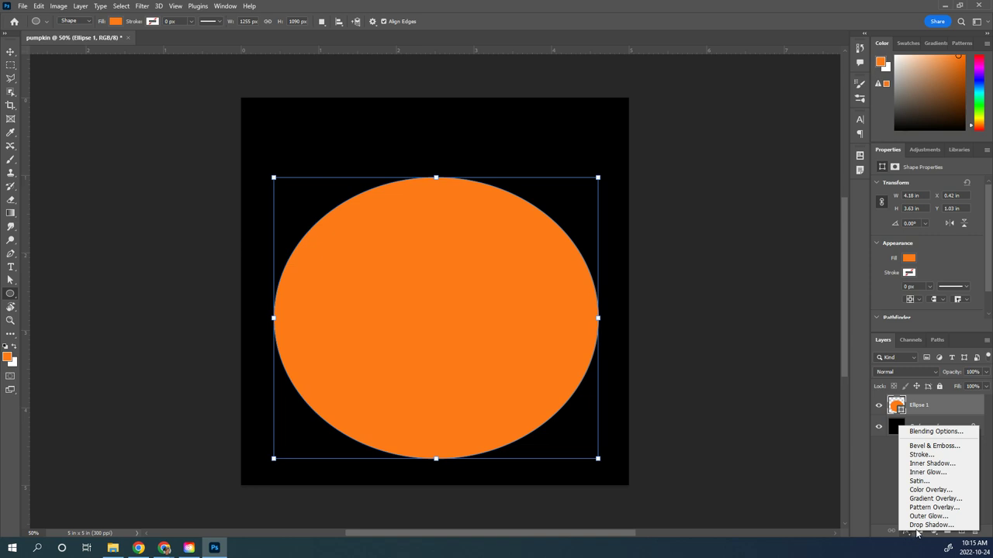
click(933, 464)
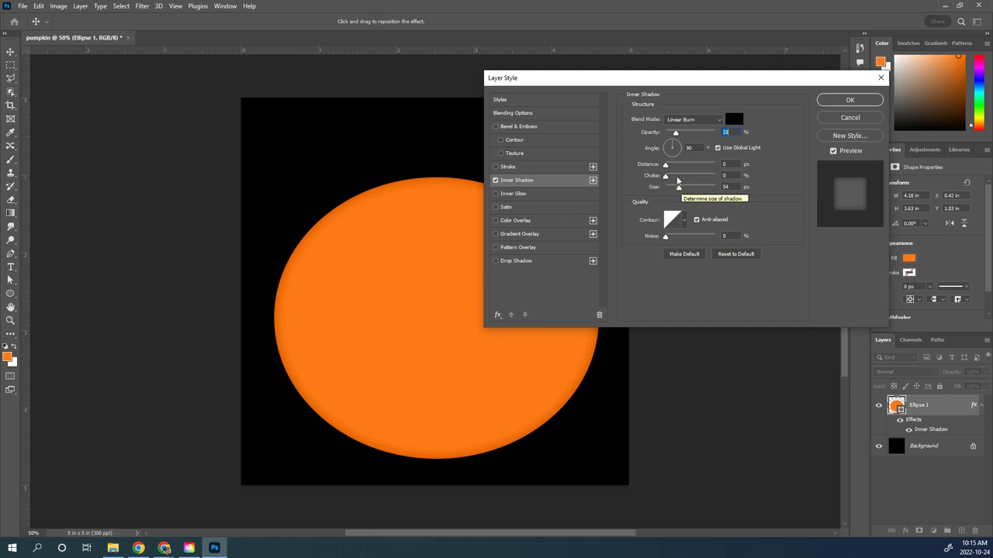
mouse_move(666, 178)
mouse_down()
mouse_move(683, 178)
mouse_move(677, 192)
mouse_up()
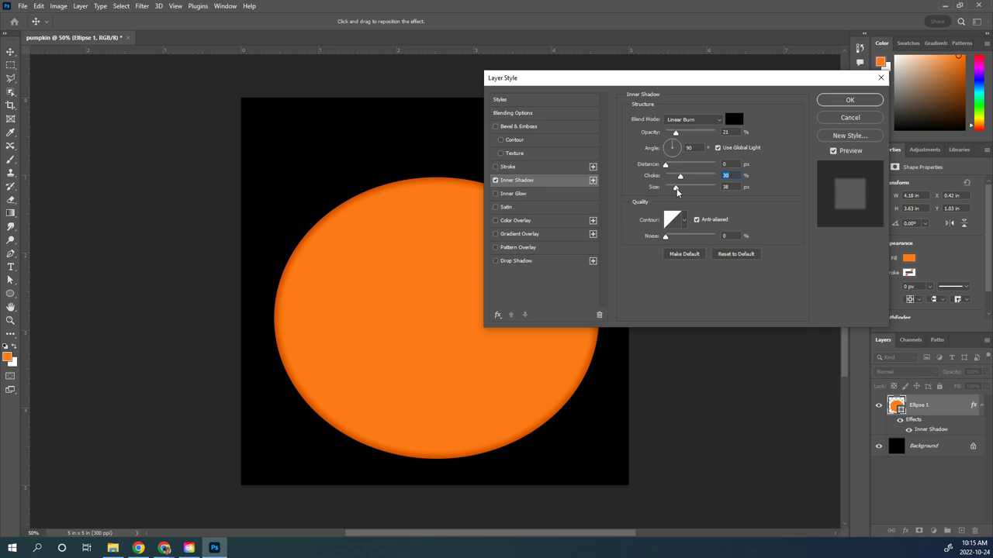
drag(676, 192, 677, 192)
click(850, 102)
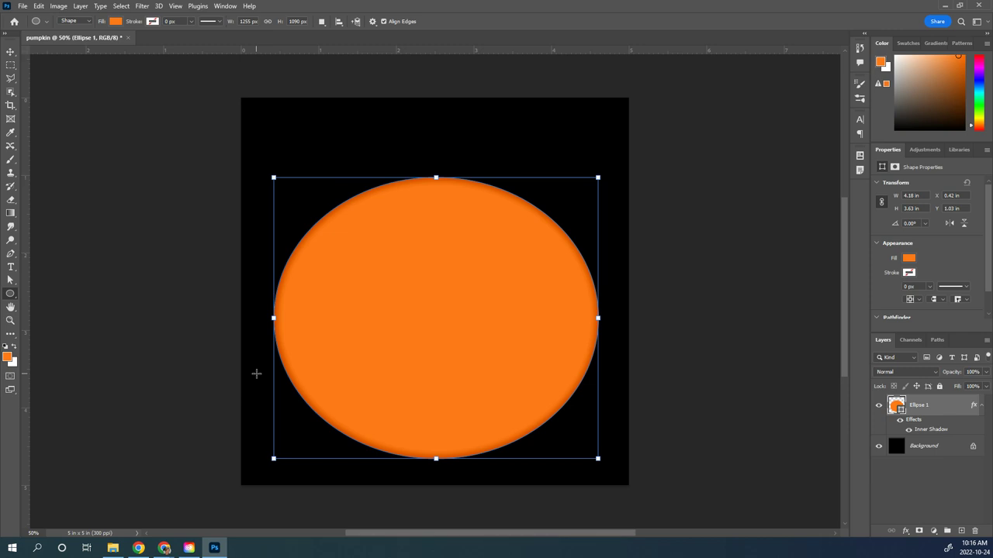
- Draw a second ellipse about 3.4 by 3.64 in, centred over the first, and copy the first ellipse's layer effects onto it
click(13, 349)
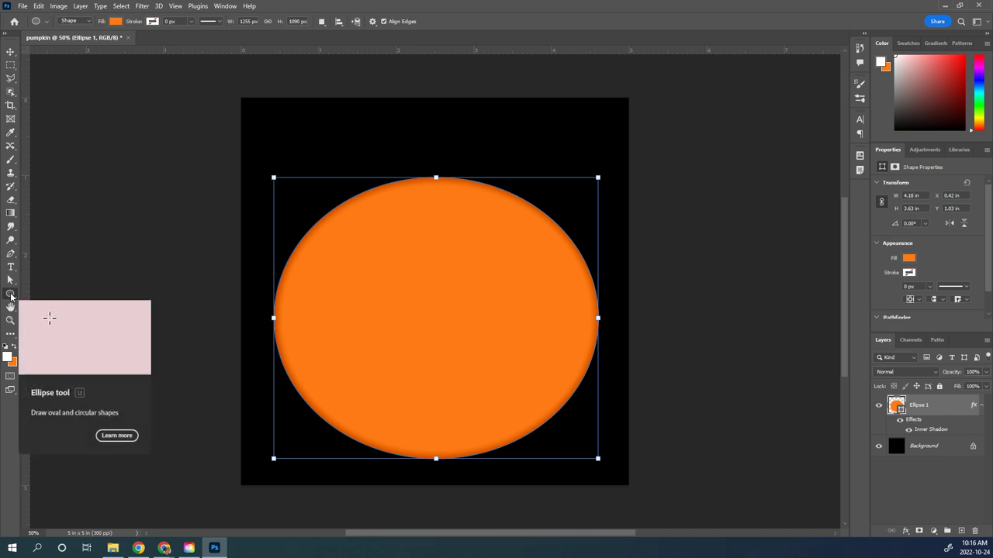
click(11, 295)
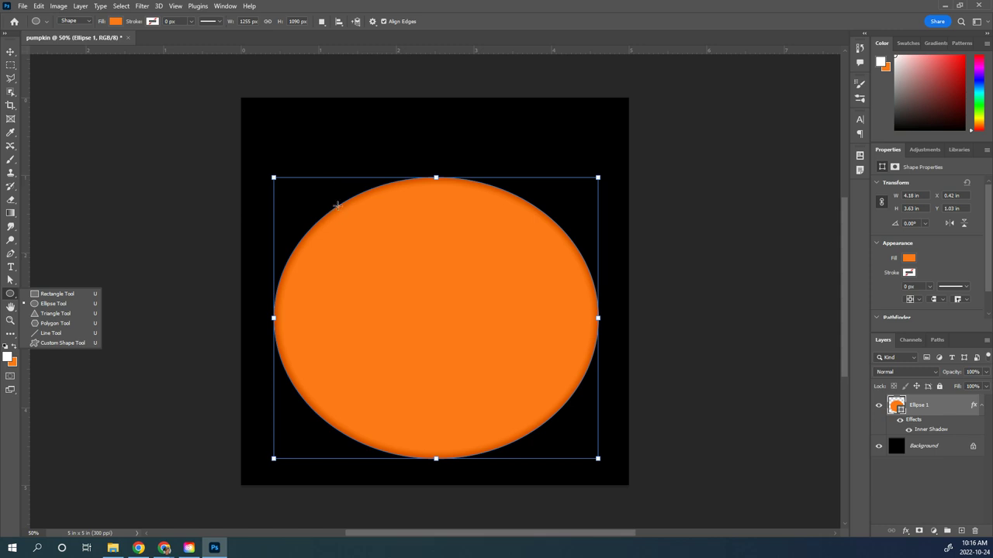
mouse_move(324, 216)
mouse_down()
mouse_move(377, 291)
mouse_move(526, 409)
mouse_move(614, 422)
mouse_move(638, 466)
mouse_move(590, 452)
mouse_move(592, 427)
mouse_move(561, 447)
mouse_move(578, 455)
mouse_move(570, 453)
mouse_move(567, 468)
mouse_move(569, 458)
mouse_up()
key(space)
key(space)
key(space)
key(space)
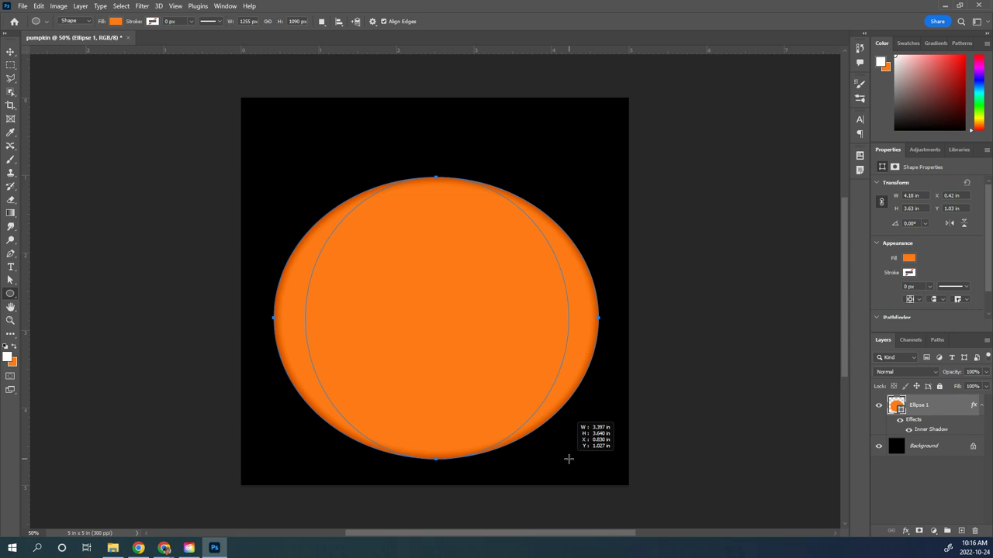
drag(568, 460, 568, 459)
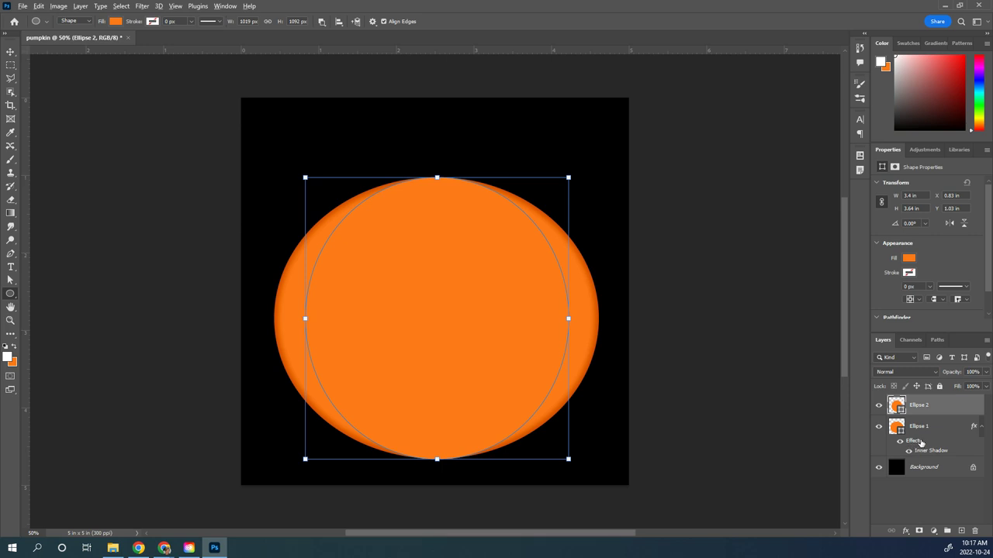
drag(915, 443, 922, 409)
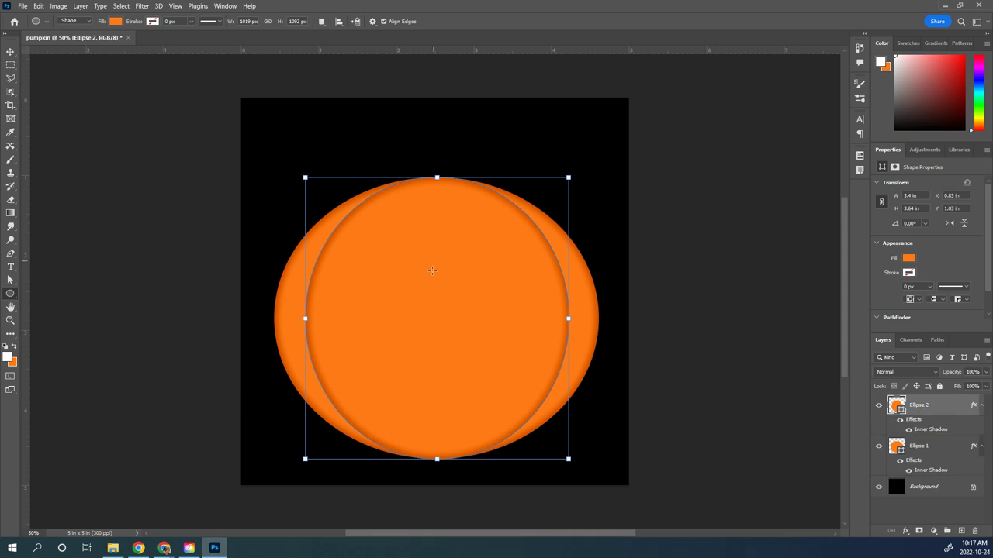
- Draw a third ellipse about 2.43 by 3.63 in, centred over the second, and give it the second ellipse's Inner Shadow
click(10, 52)
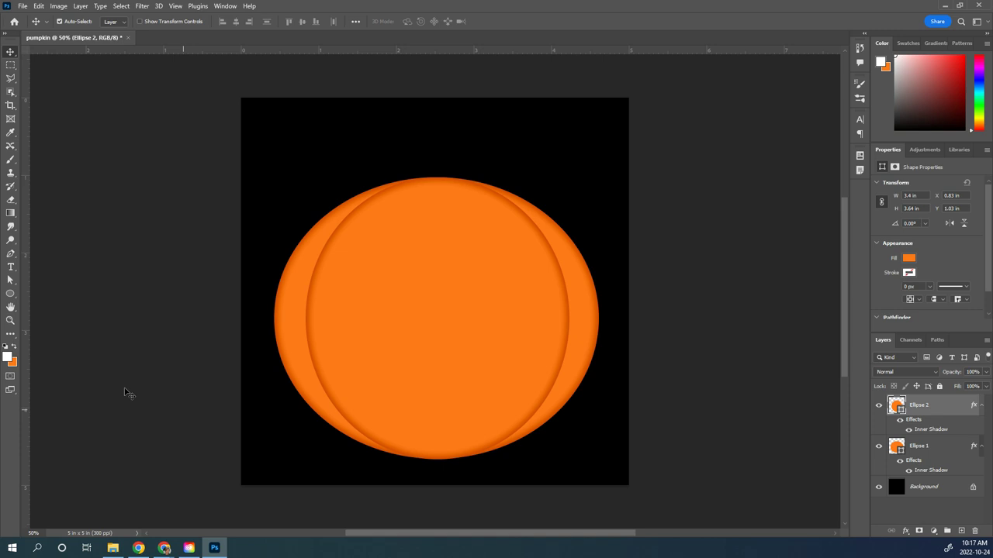
click(11, 295)
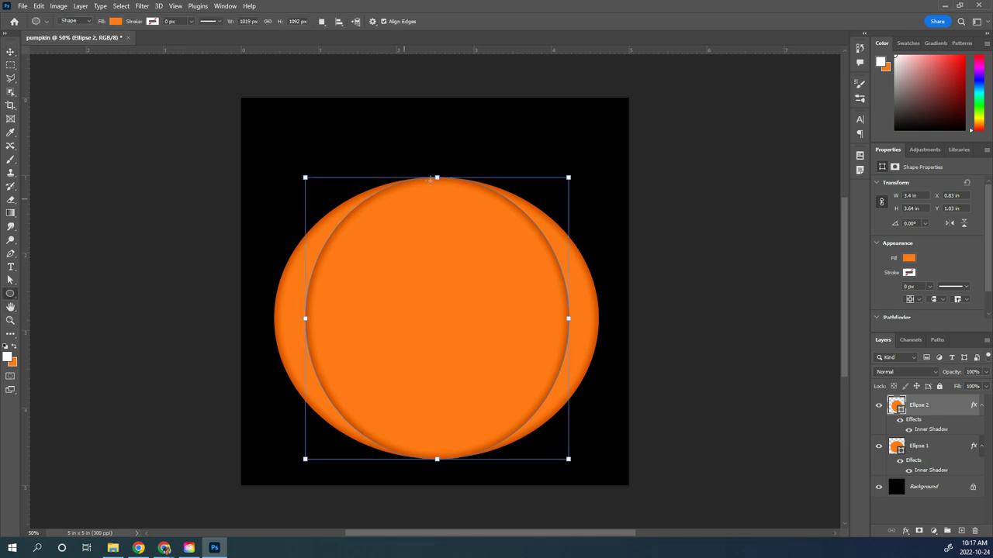
mouse_move(390, 186)
mouse_down()
mouse_move(489, 335)
mouse_move(546, 490)
mouse_move(553, 466)
mouse_move(523, 453)
mouse_move(510, 461)
mouse_move(542, 458)
mouse_move(530, 459)
mouse_up()
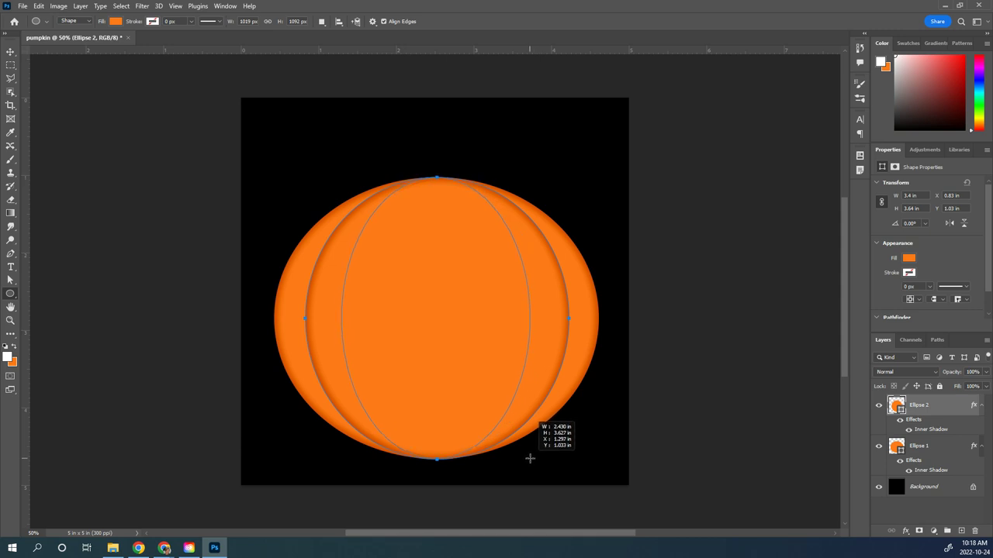
drag(530, 458, 531, 458)
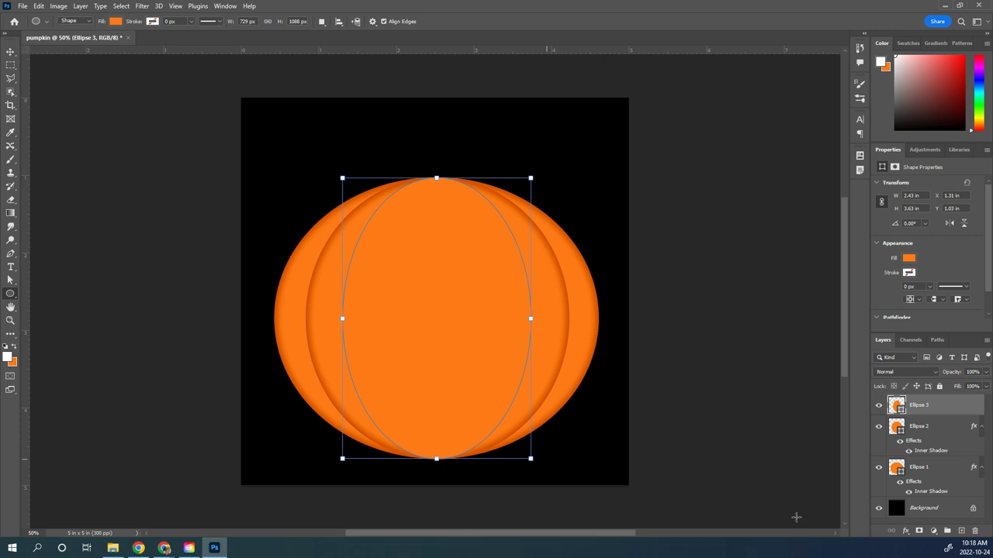
drag(912, 439, 931, 410)
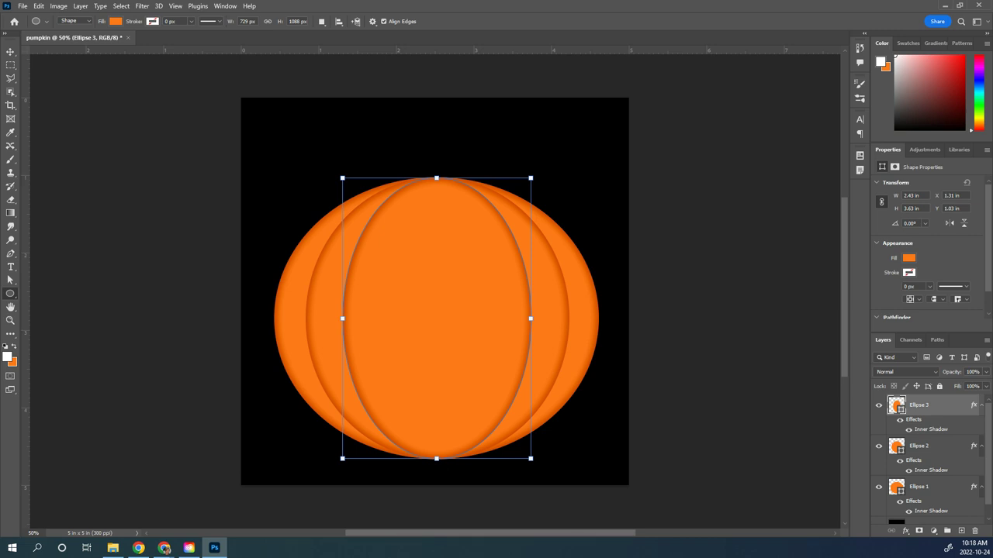
key(alt+Tab)
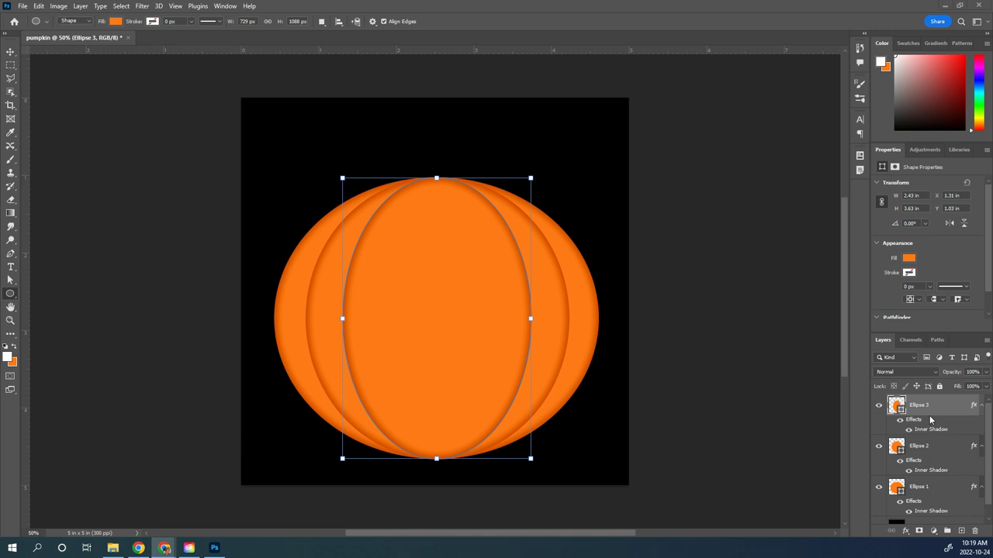
key(alt+Tab)
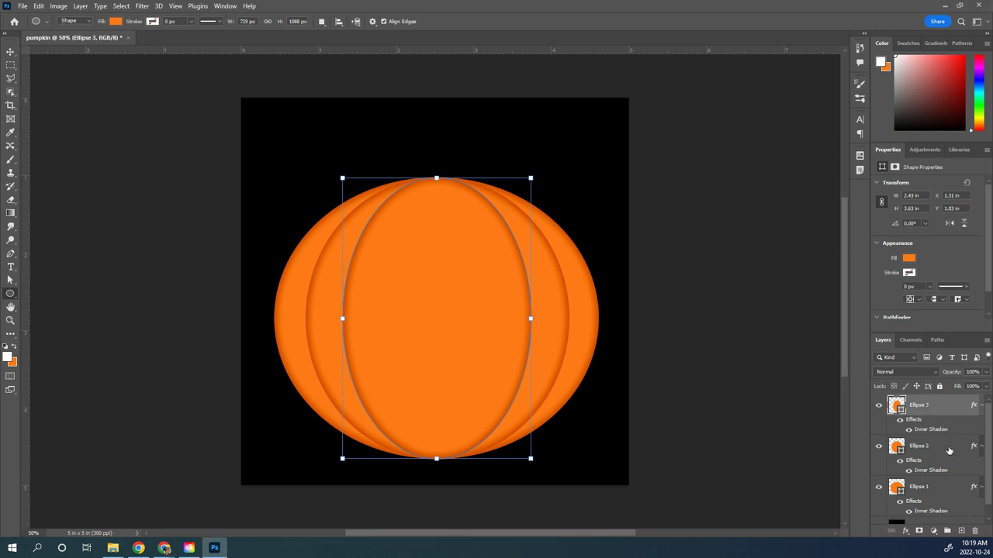
- Duplicate the narrowest ellipse twice in succession, narrowing the copies about their centre to about 1.32 in and 0.47 in wide
drag(941, 411, 963, 532)
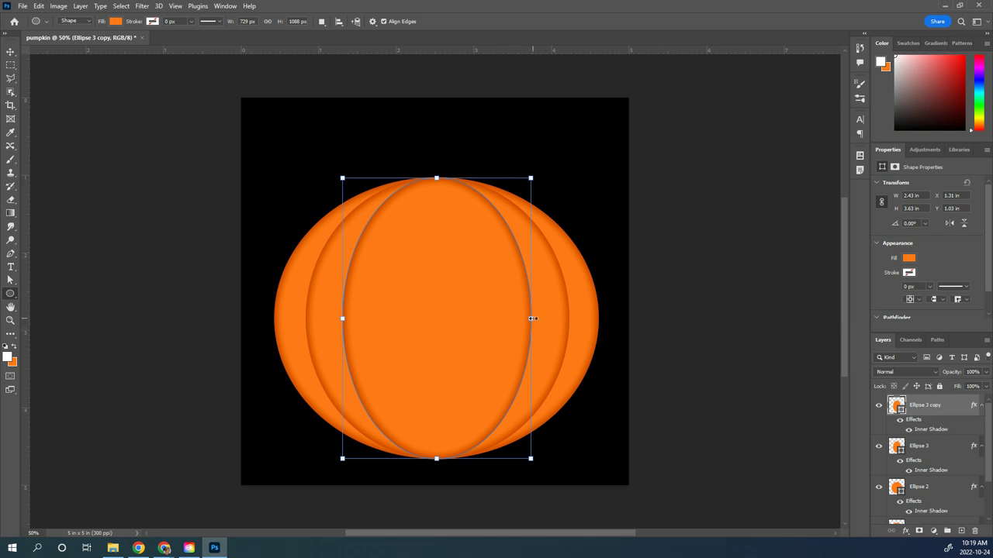
drag(533, 318, 488, 317)
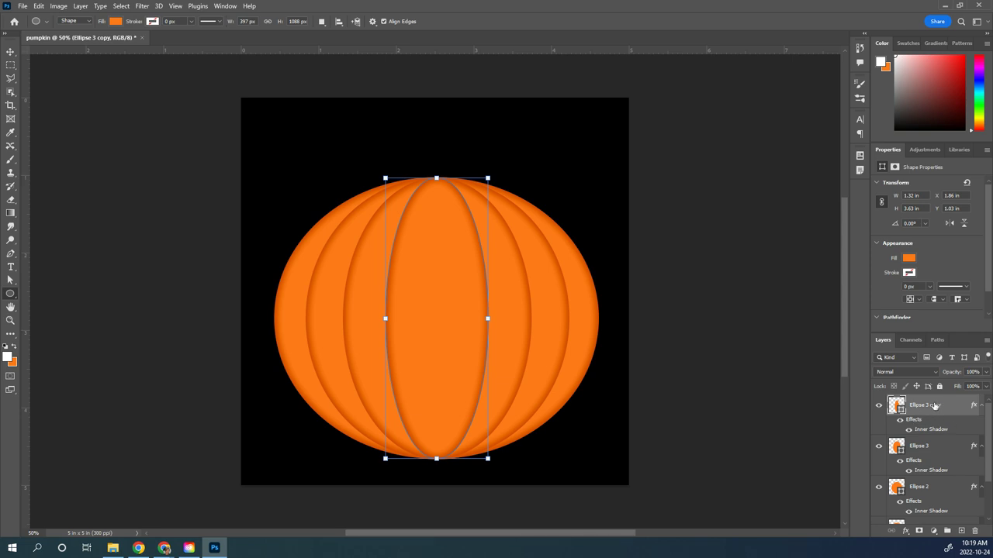
drag(935, 405, 962, 531)
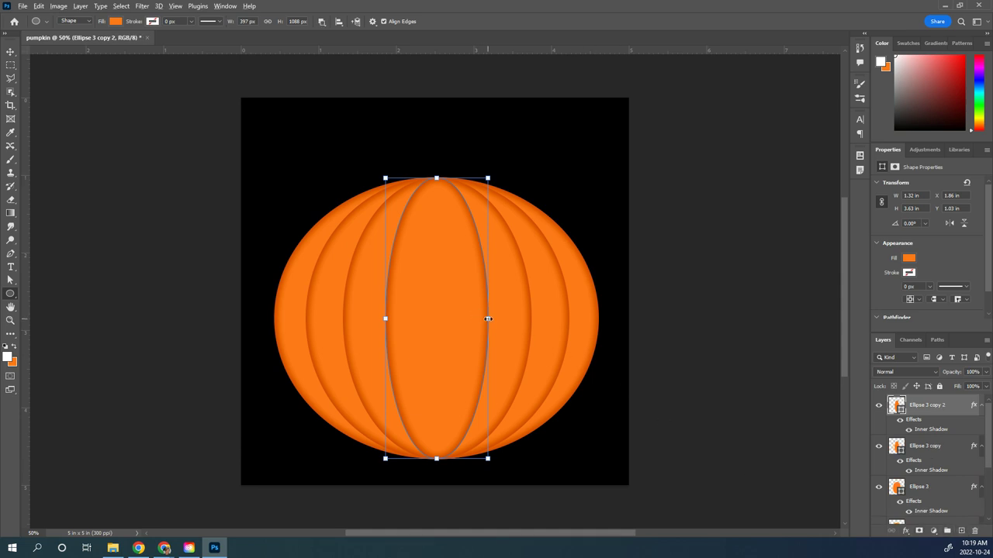
drag(488, 318, 455, 319)
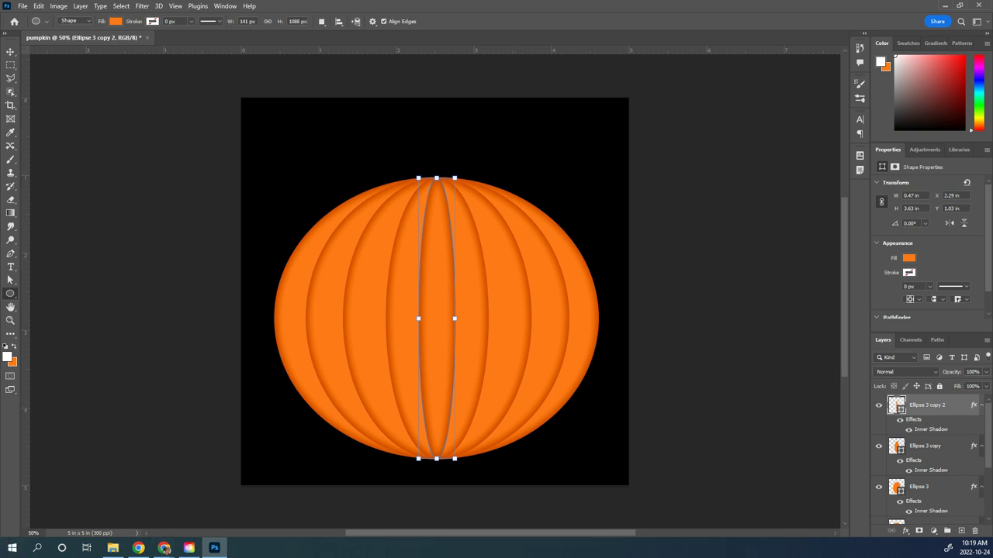
key(v)
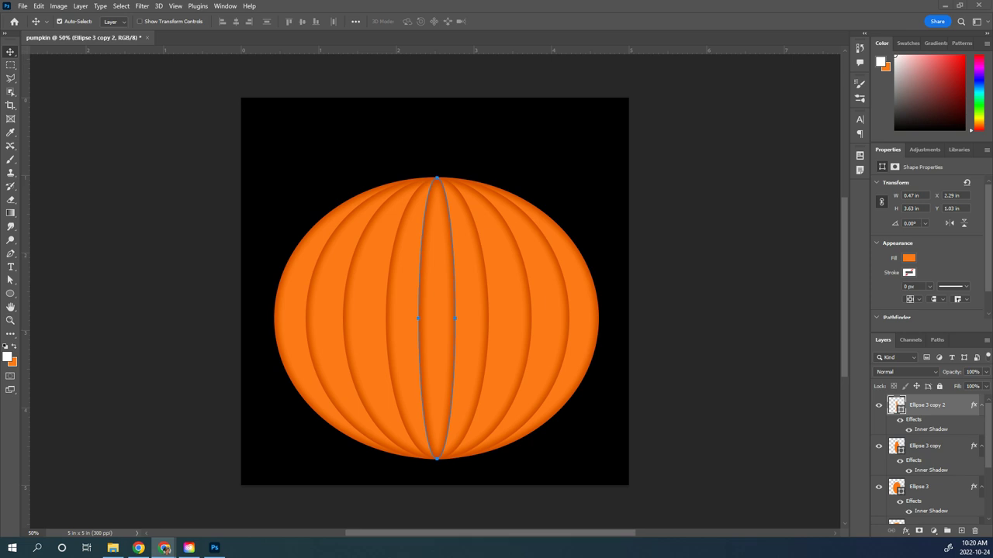
- Add a new layer above the pumpkin segments and name it "mouth"
click(961, 532)
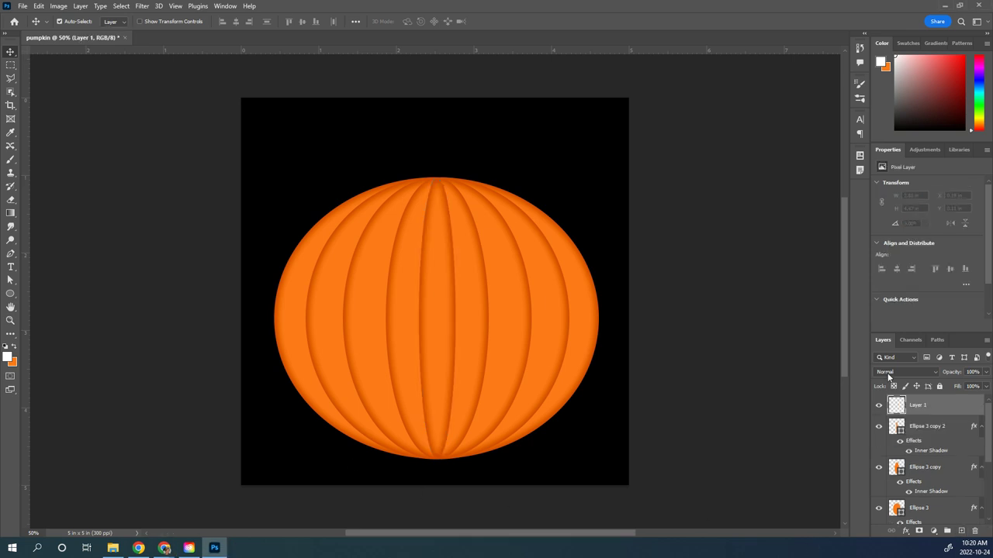
double_click(922, 404)
text(mouth)
key(Return)
- Outline a jagged mouth about 2.89 by 0.87 in on the pumpkin's lower half with the Polygonal Lasso and fill it white
click(10, 78)
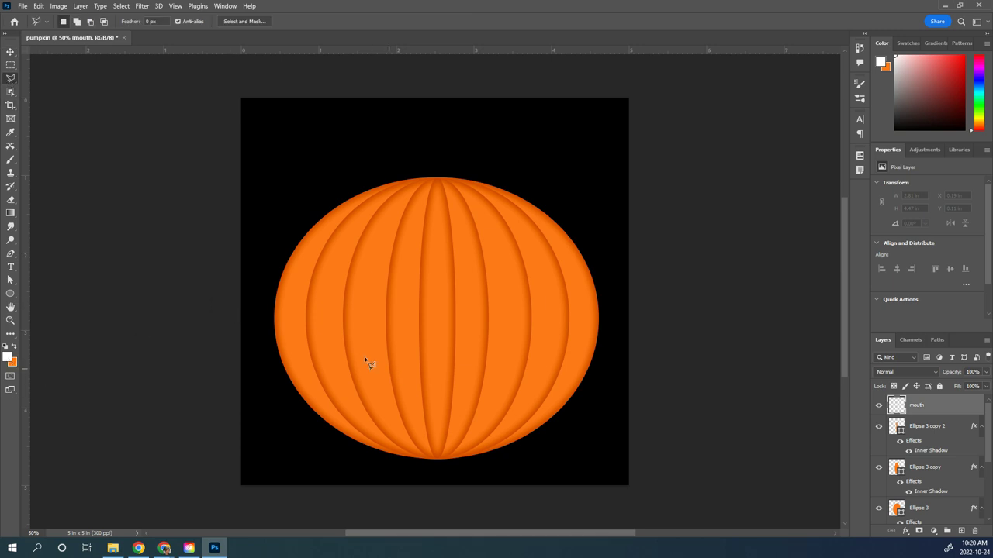
mouse_move(342, 372)
mouse_down()
mouse_move(367, 350)
mouse_move(382, 370)
mouse_move(421, 353)
mouse_move(424, 370)
mouse_move(458, 368)
mouse_move(471, 349)
mouse_move(491, 375)
mouse_move(515, 351)
mouse_move(532, 381)
mouse_move(567, 375)
mouse_move(498, 416)
mouse_move(483, 393)
mouse_move(442, 406)
mouse_move(432, 393)
mouse_move(394, 410)
mouse_move(380, 389)
mouse_move(351, 402)
mouse_move(347, 376)
mouse_up()
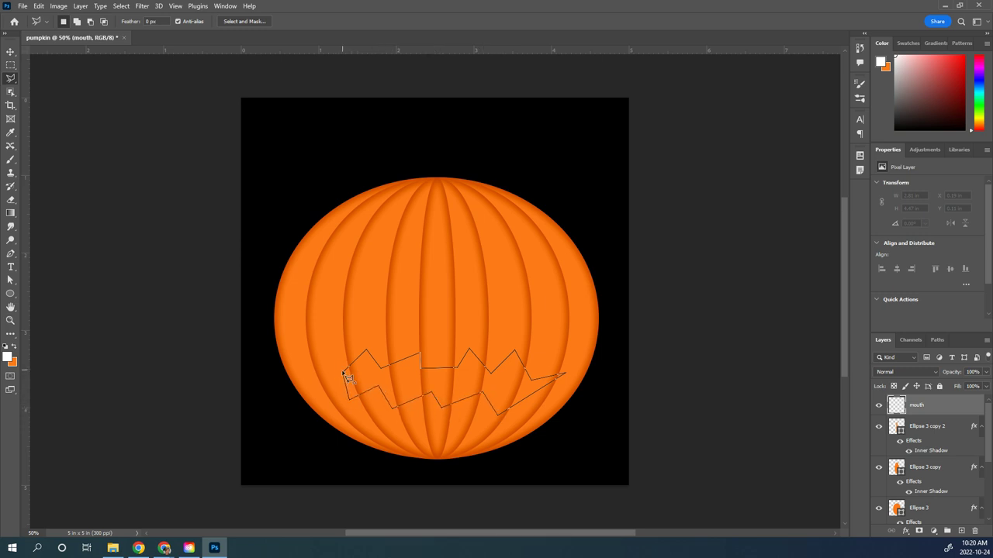
drag(346, 376, 342, 371)
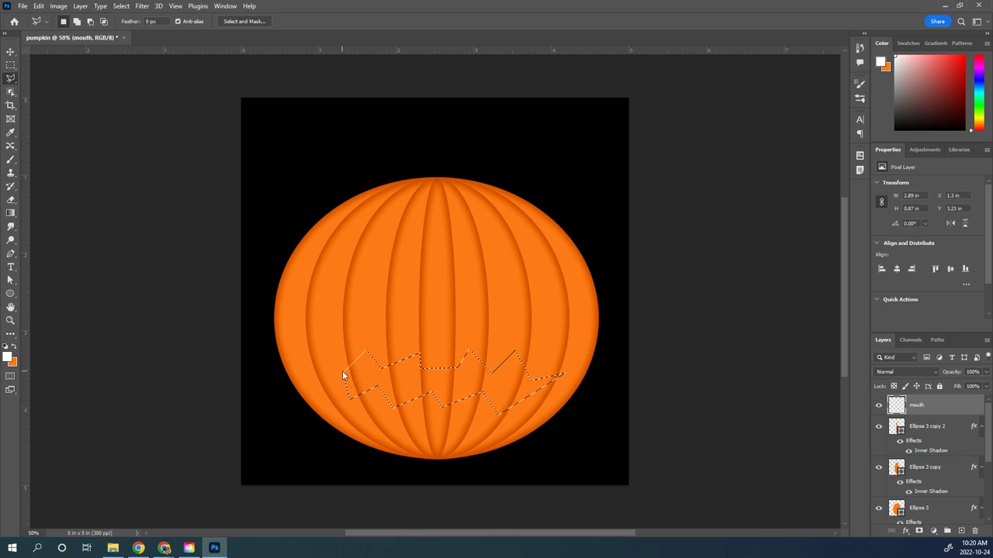
drag(16, 211, 61, 222)
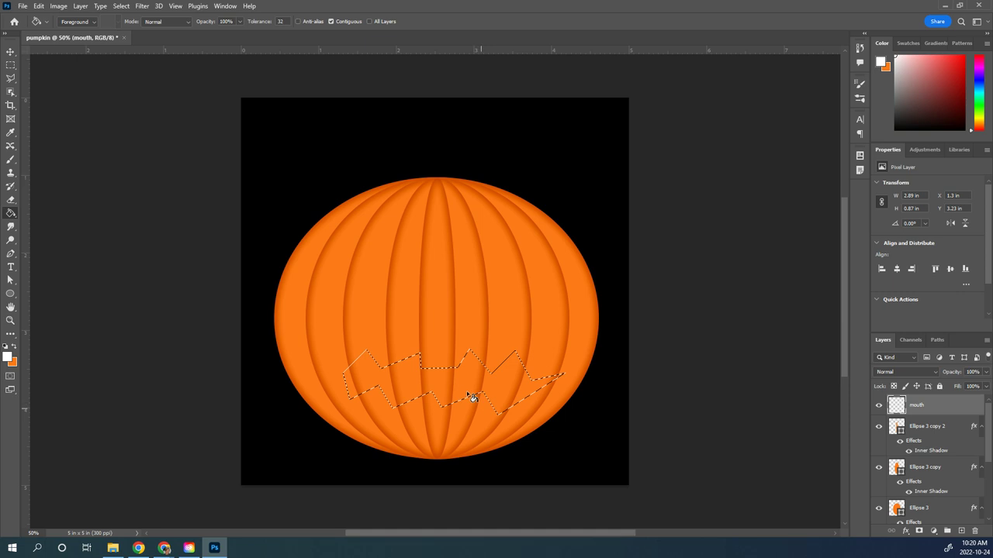
click(435, 385)
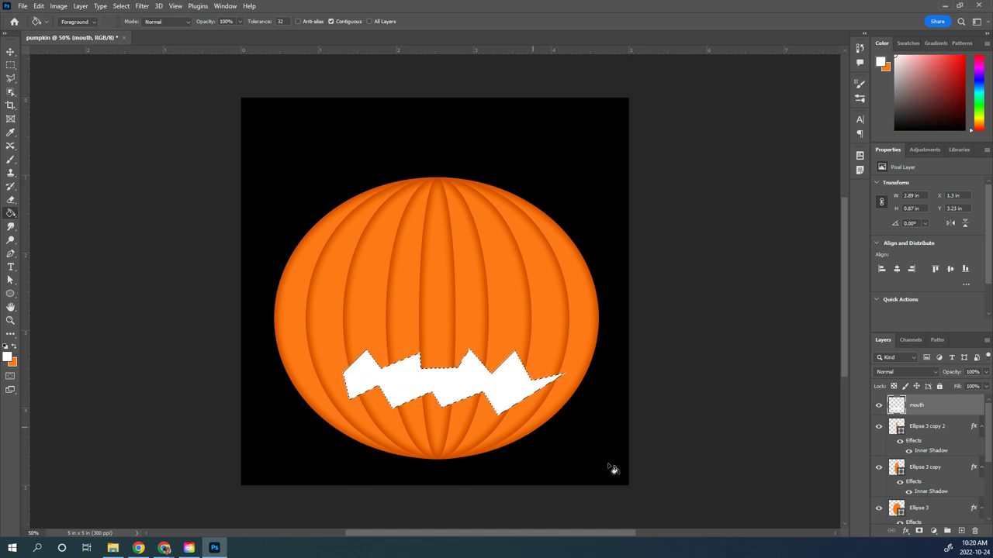
- Add an Inner Shadow to the mouth layer with the distance set to 15 px
click(906, 532)
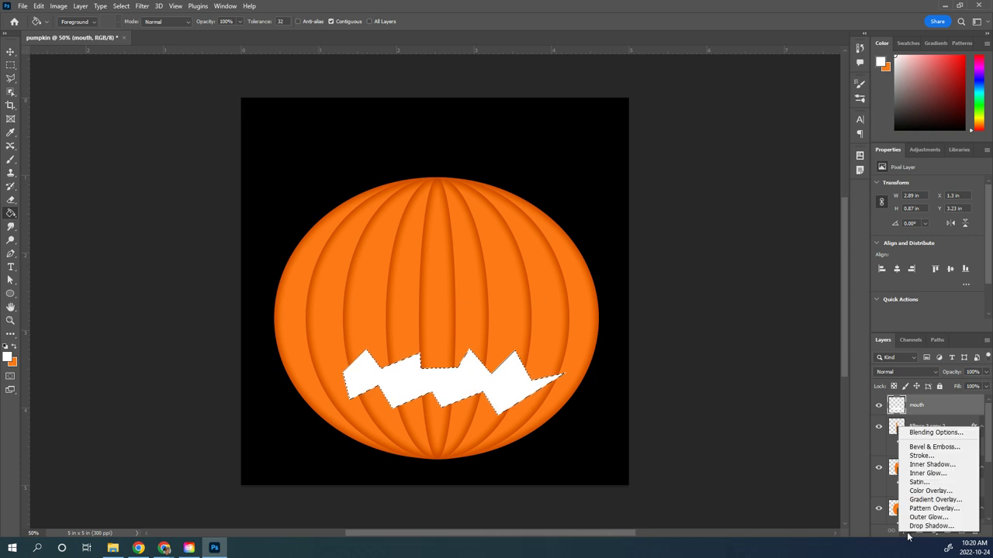
click(948, 465)
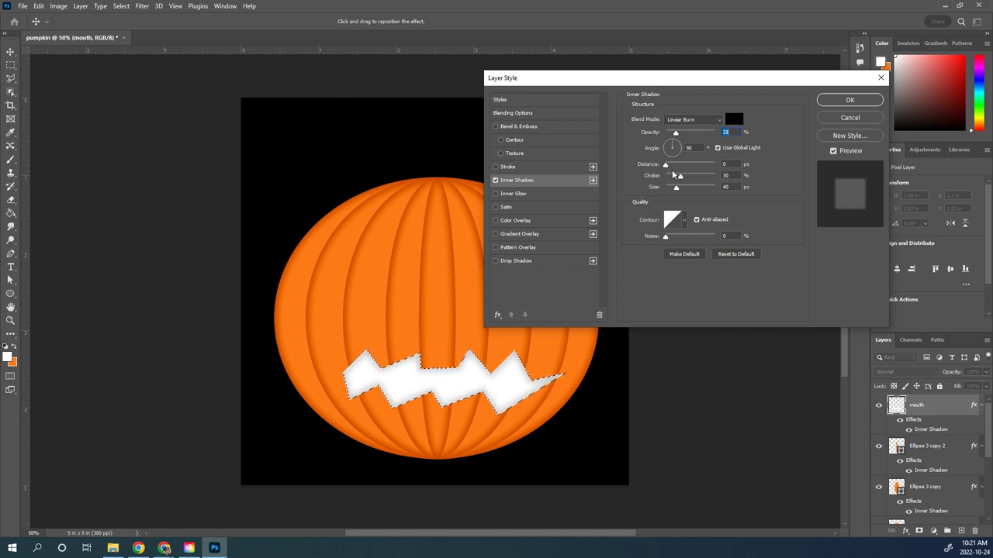
drag(665, 166, 672, 166)
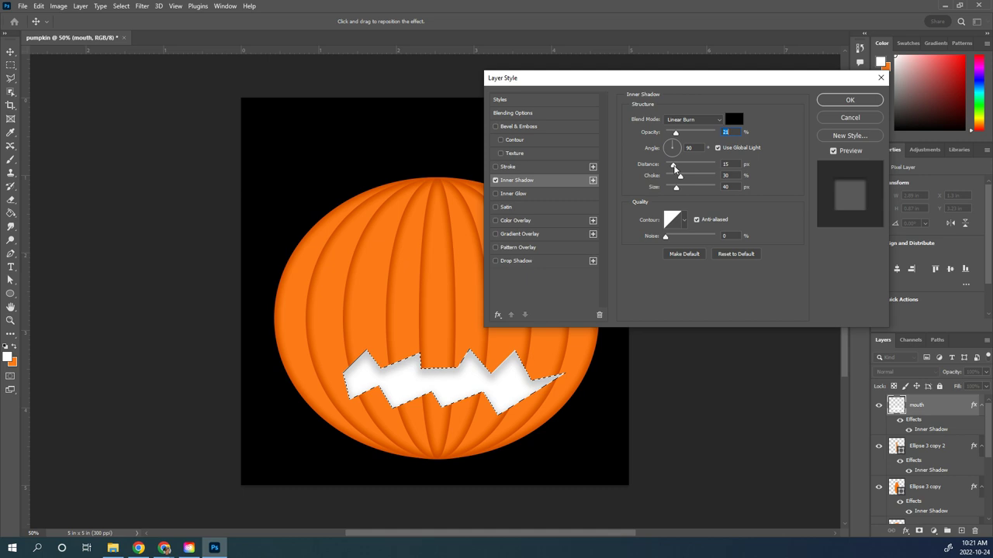
drag(671, 166, 674, 167)
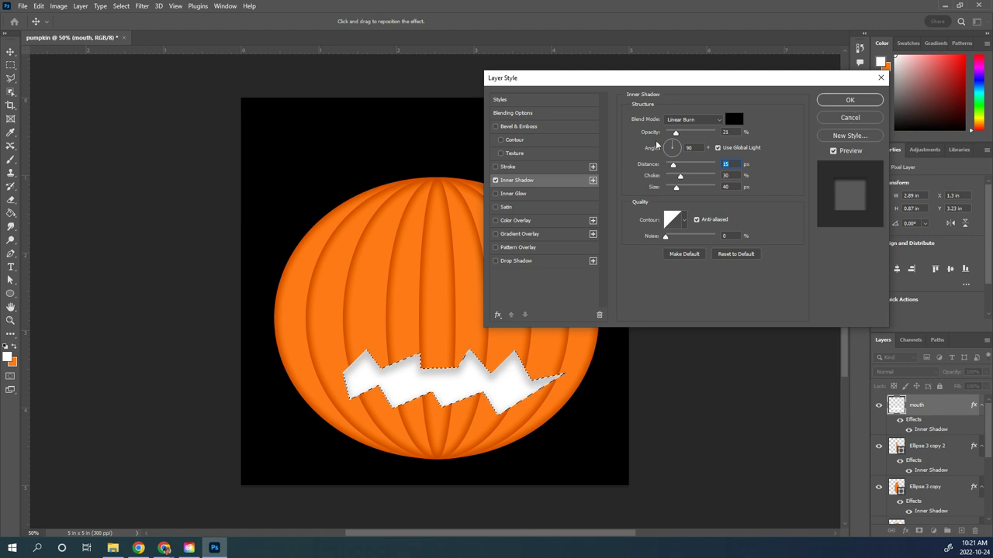
- Add a Gradient Overlay to the mouth layer using the Orange_10 preset at an angle of -41°
click(525, 236)
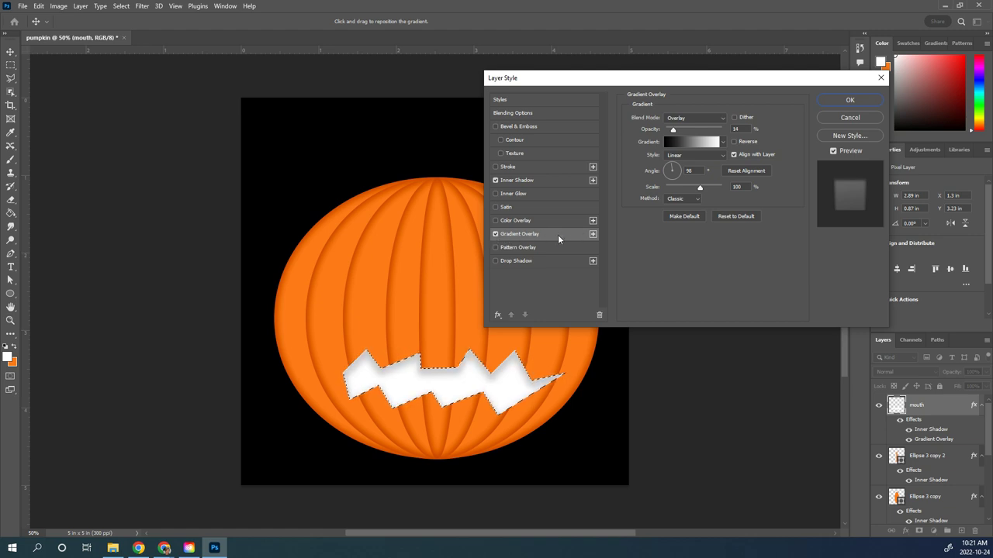
click(692, 144)
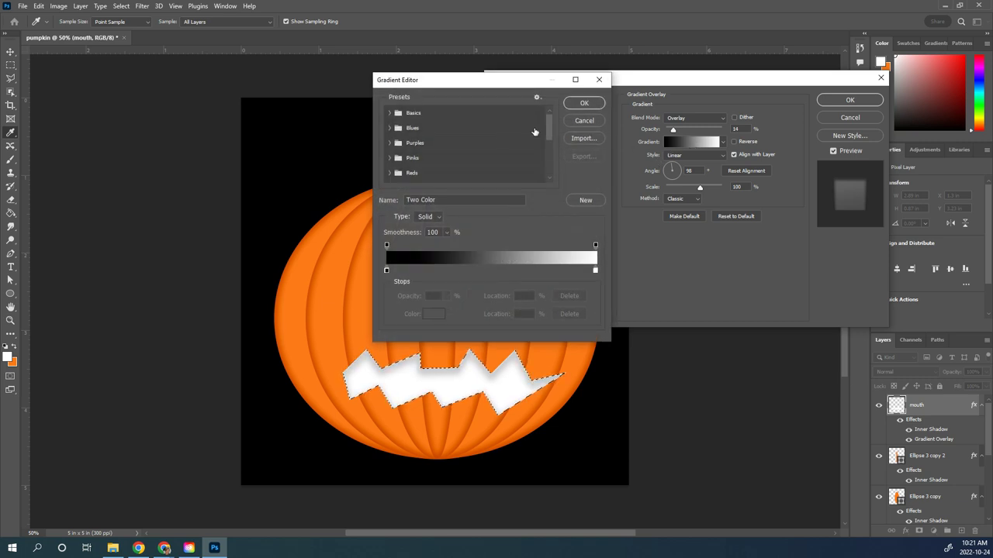
drag(550, 123, 554, 140)
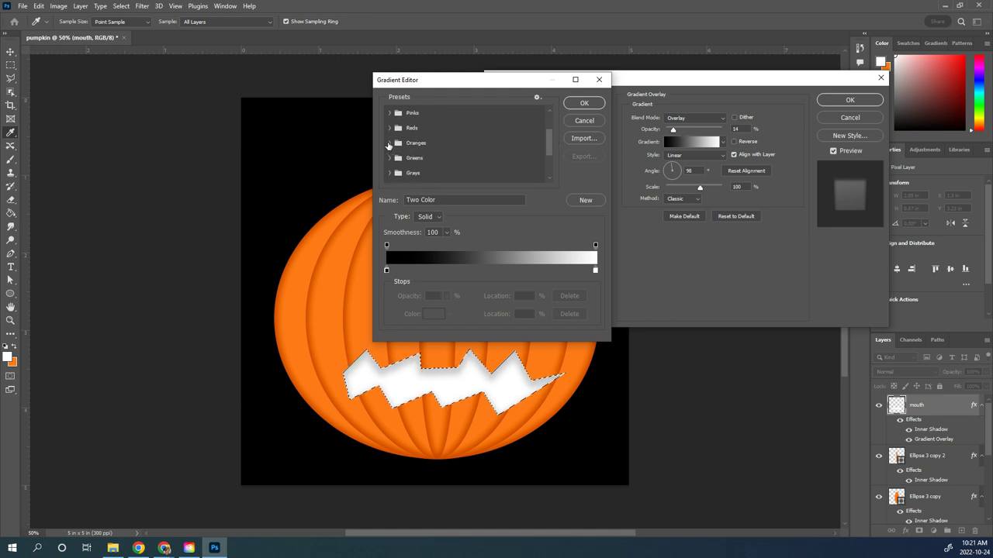
click(388, 144)
click(434, 159)
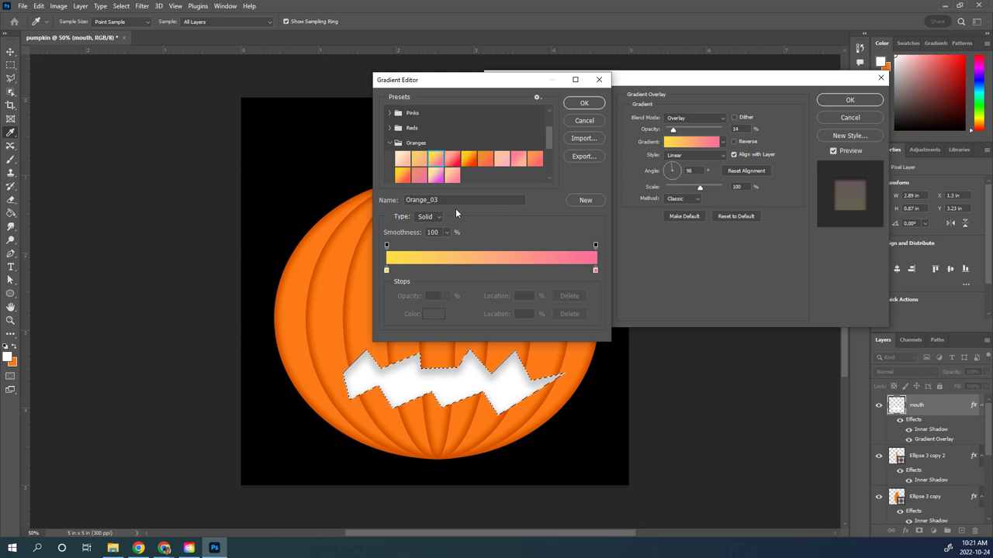
click(399, 178)
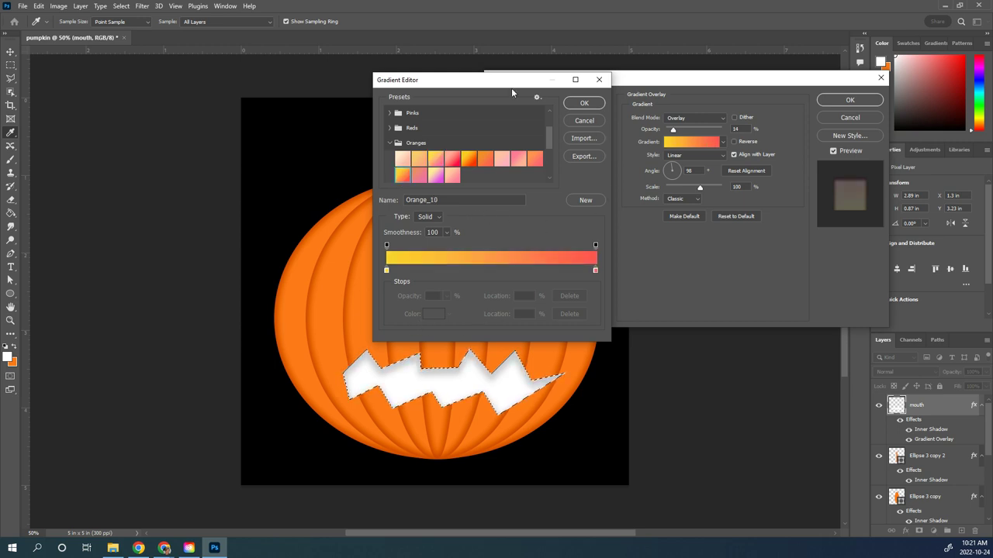
click(588, 103)
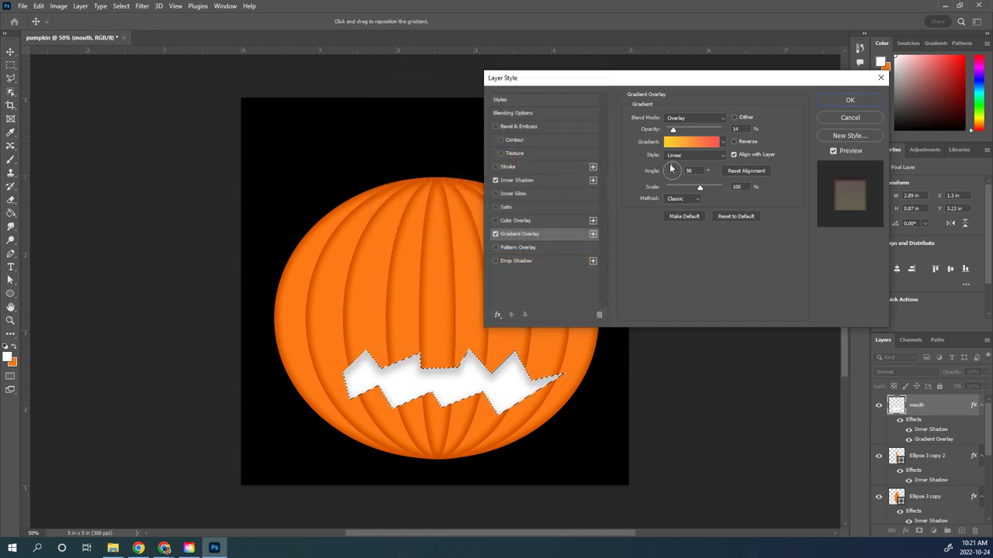
drag(672, 167, 678, 179)
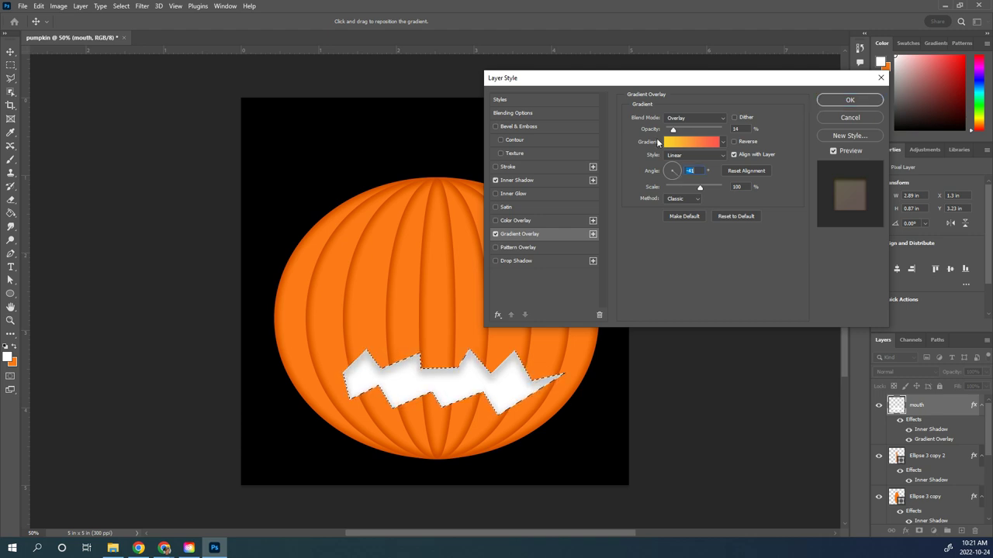
- Recolour the red end stop of the mouth's overlay gradient to black and apply the layer style
click(689, 142)
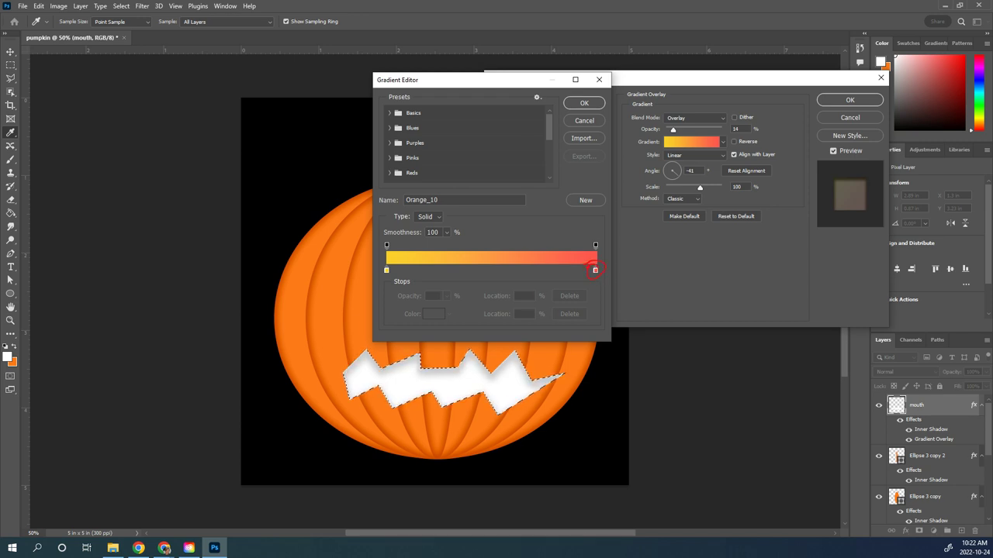
click(595, 269)
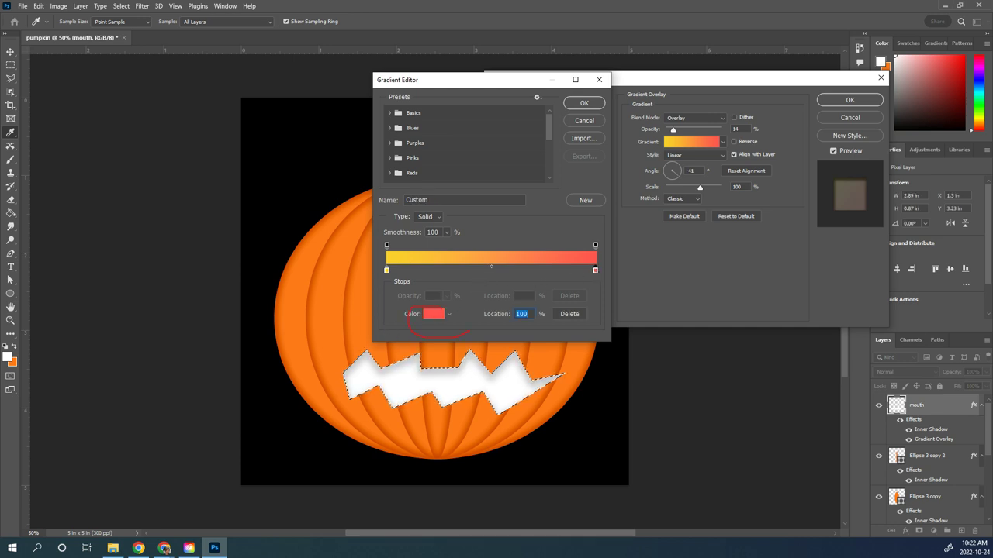
click(433, 314)
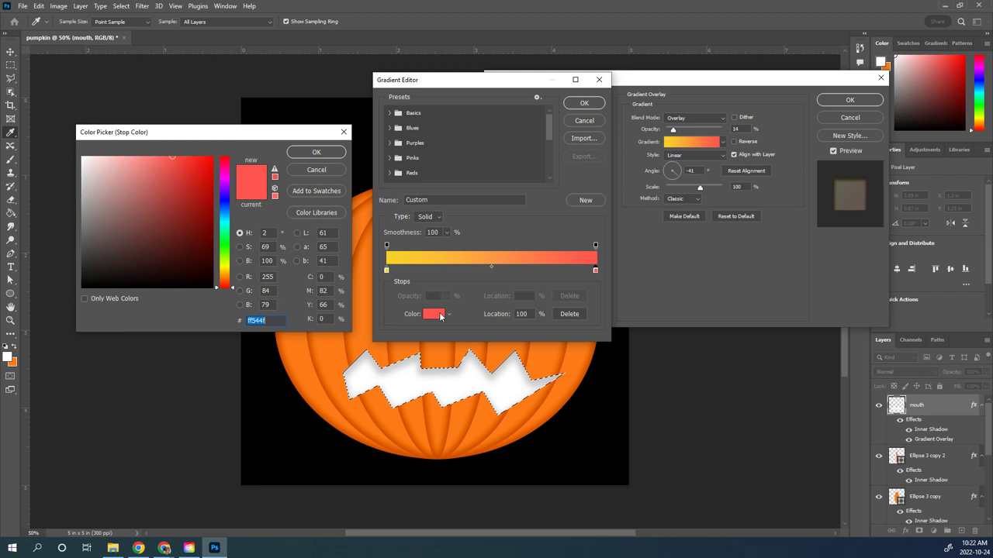
drag(85, 284, 68, 295)
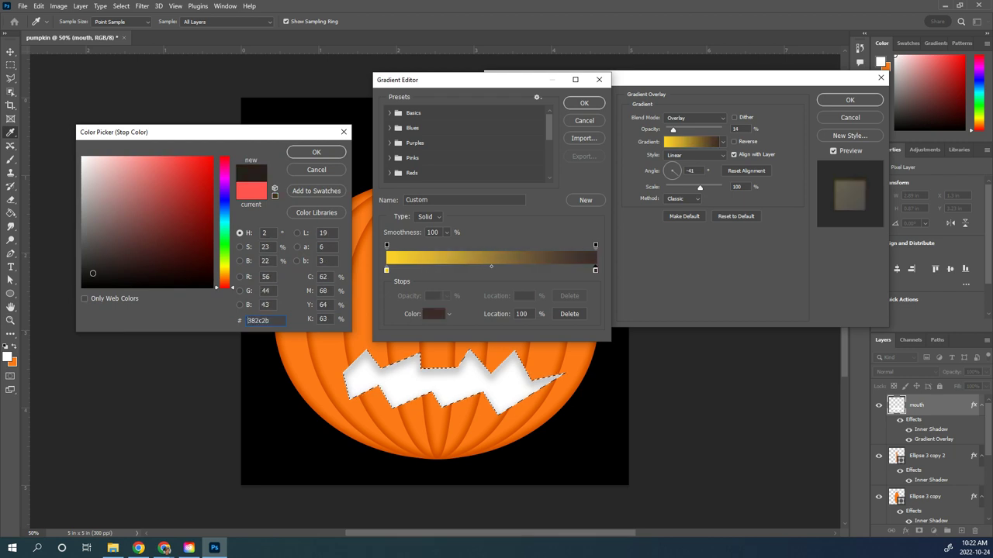
click(315, 153)
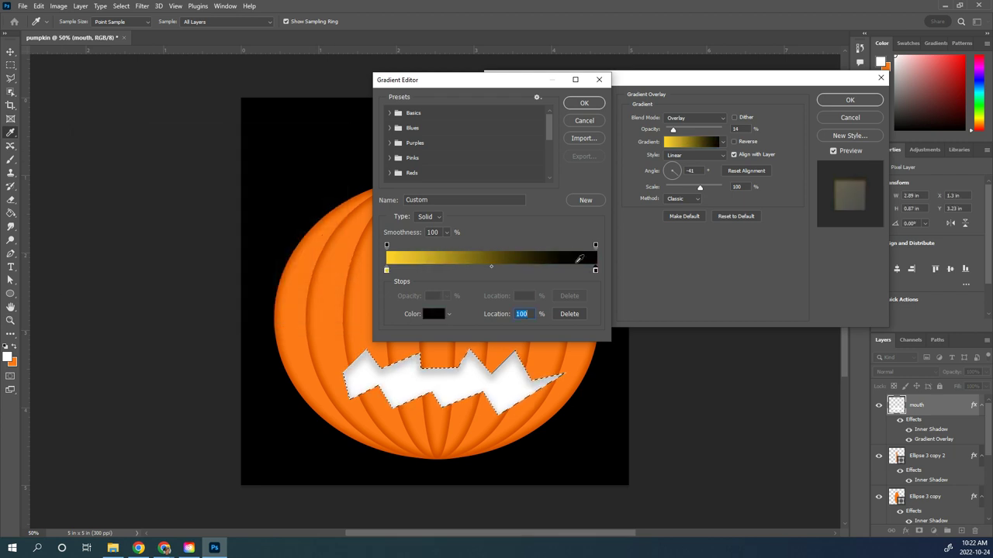
click(584, 103)
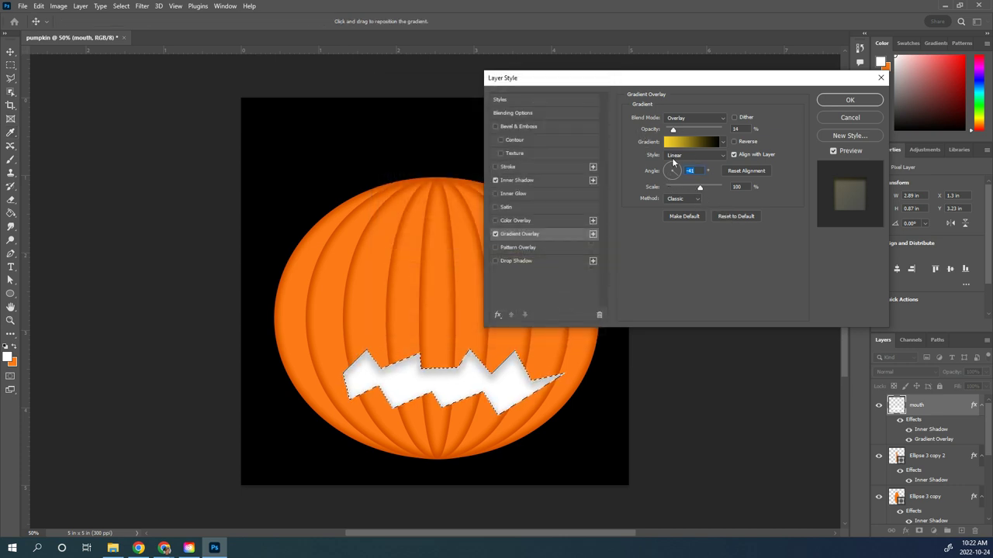
click(849, 100)
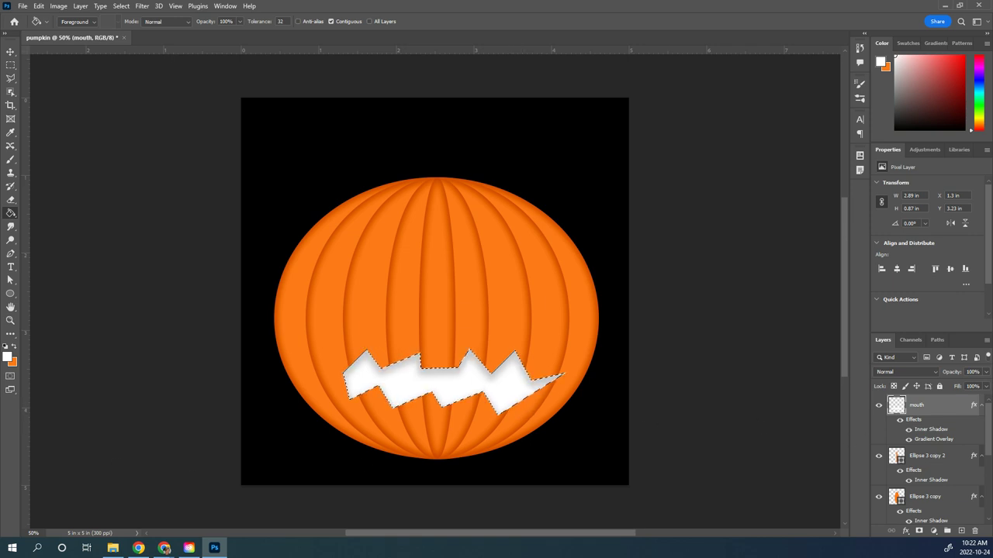
key(alt+Tab)
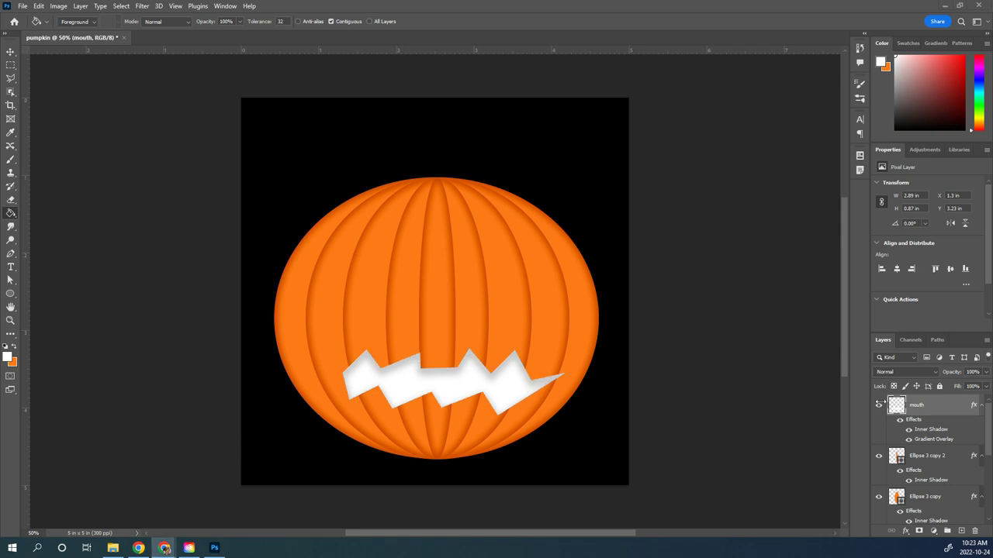
key(alt+Tab)
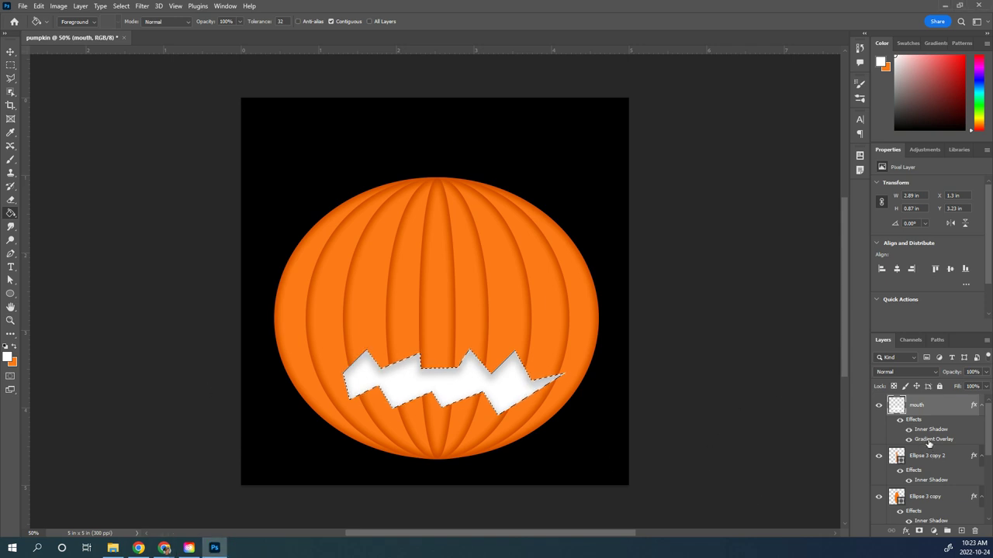
- Set the mouth's Gradient Overlay to Normal blend mode, 95% opacity, -82° angle and 98% scale
double_click(929, 443)
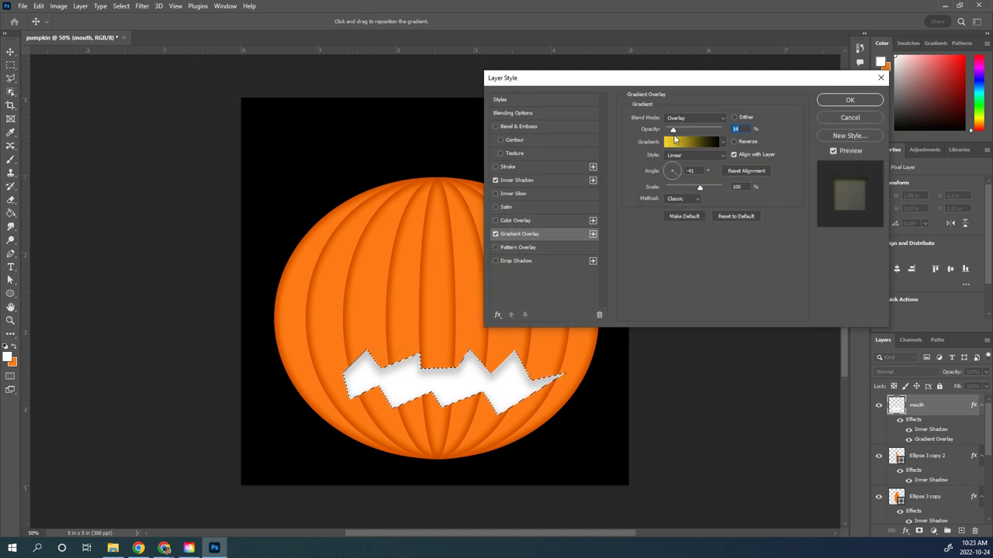
click(722, 121)
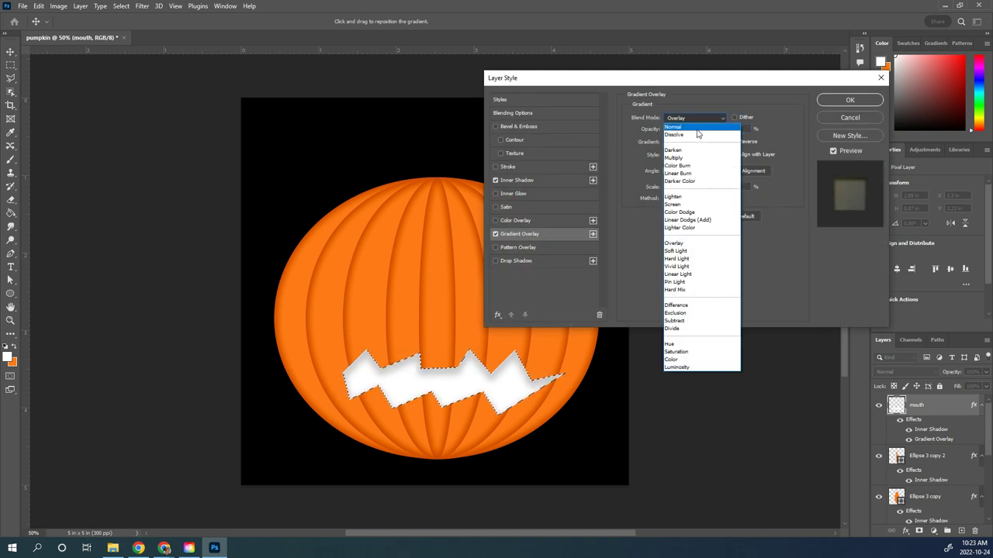
click(690, 130)
drag(673, 131, 720, 133)
drag(679, 179, 698, 191)
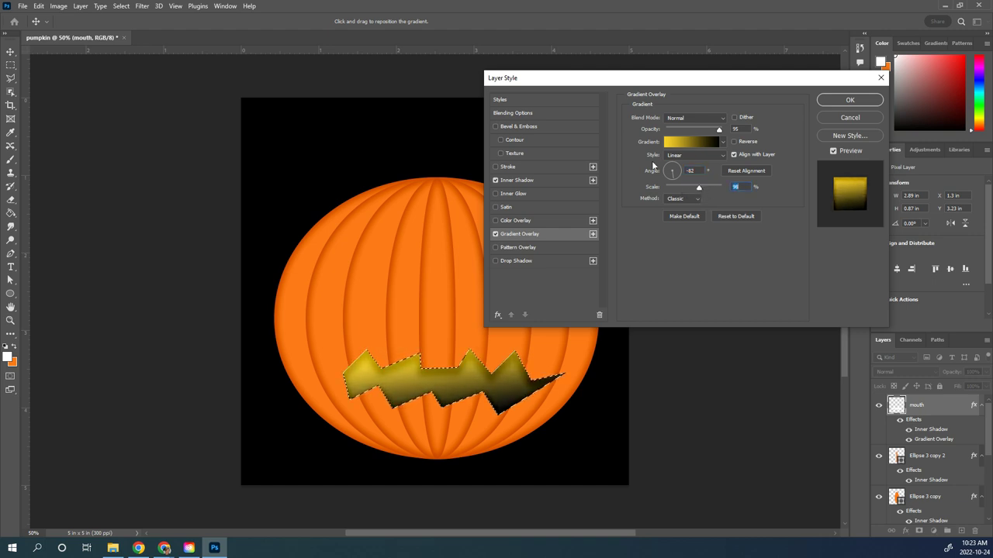
click(850, 100)
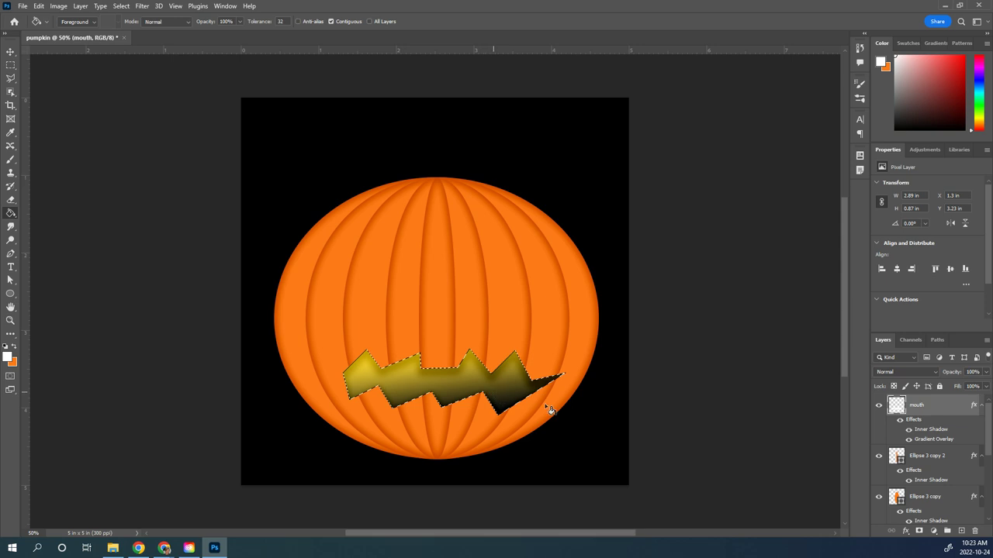
- Add a new layer above the mouth layer and name it "eyes"
click(961, 531)
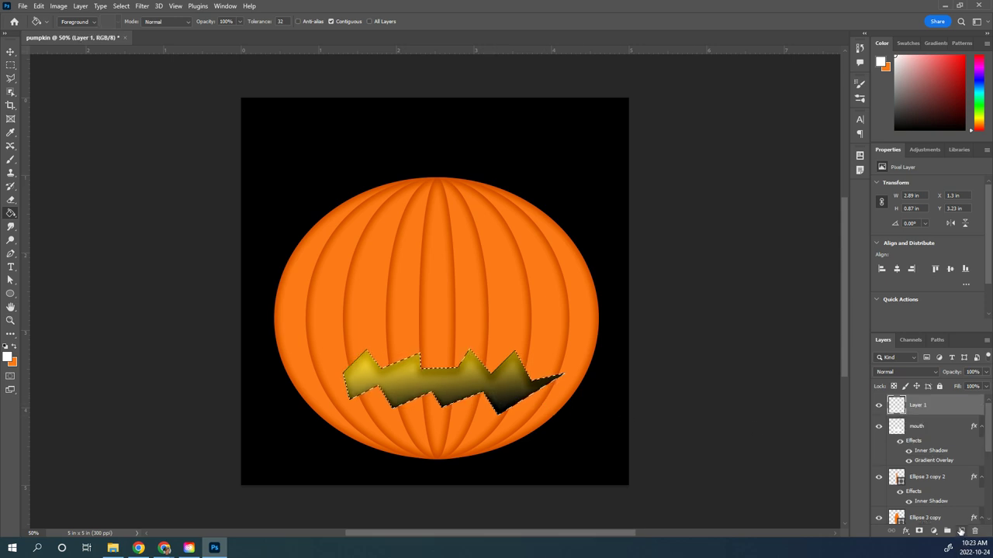
double_click(917, 405)
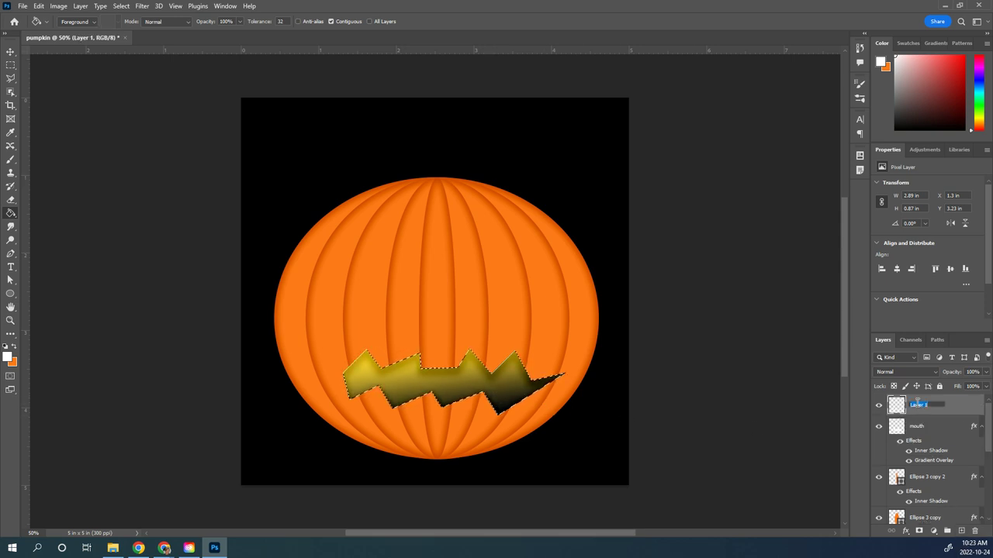
text(eyes)
key(Return)
- Outline a triangular eye about 0.93 by 0.73 in above the mouth's left half with the Polygonal Lasso and fill it white
click(10, 78)
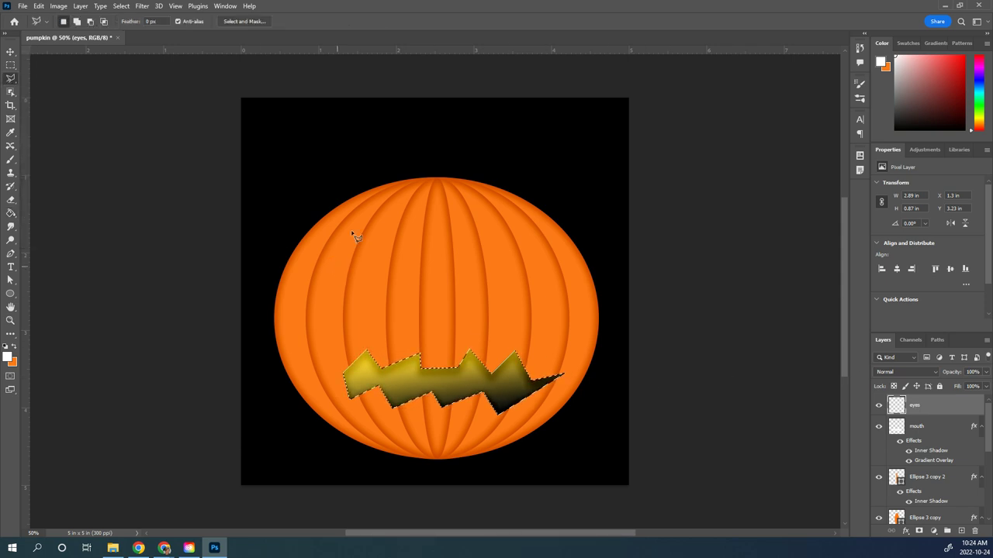
click(385, 218)
click(342, 258)
click(413, 274)
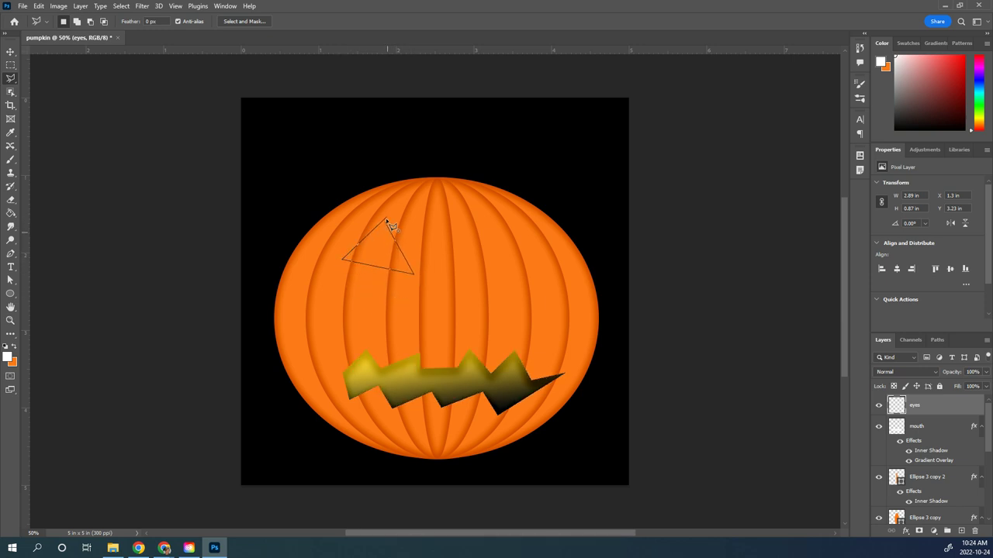
click(386, 221)
click(11, 213)
click(385, 253)
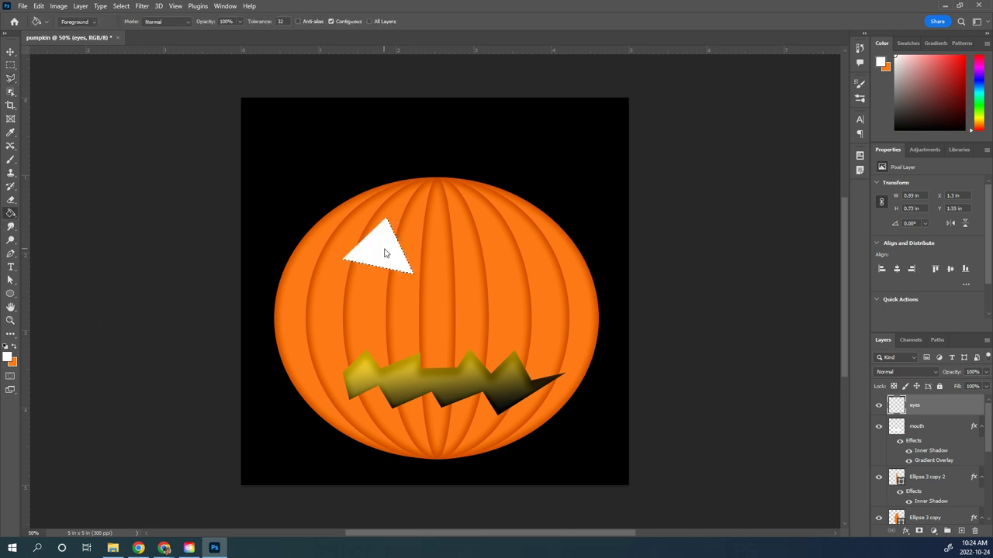
- Outline a second triangular eye about 1.05 by 0.77 in above the mouth's right half with the Polygonal Lasso and fill it white
click(10, 78)
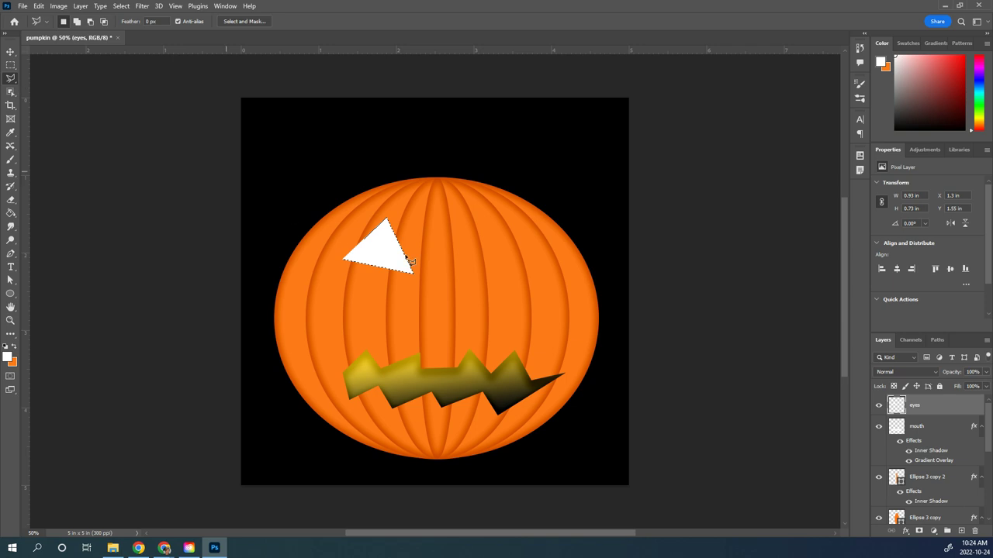
click(479, 225)
click(460, 281)
click(542, 270)
click(480, 225)
click(11, 213)
click(493, 264)
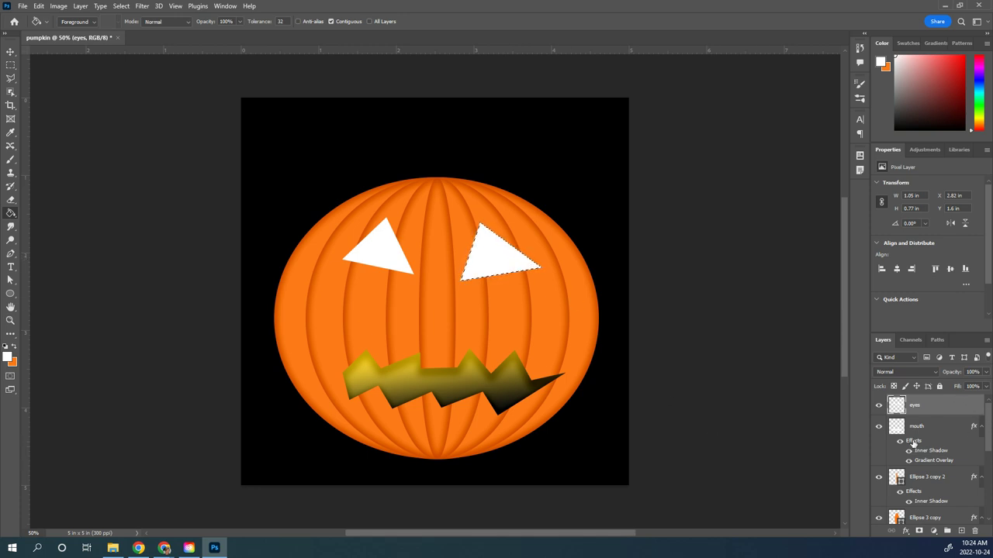
- Copy the mouth's layer effects onto the eyes layer and set the eyes' Gradient Overlay to -85° angle and 110% scale
drag(915, 442, 918, 413)
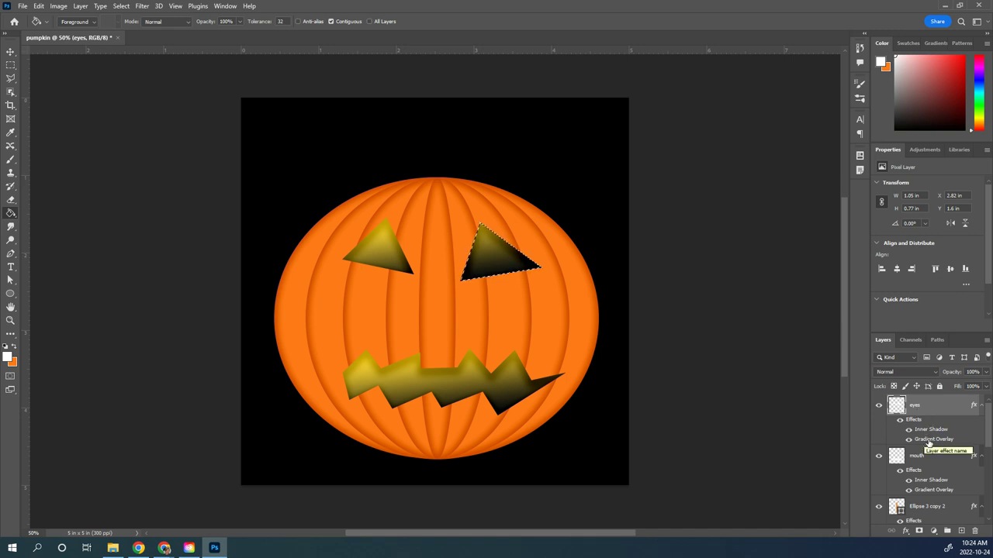
double_click(928, 440)
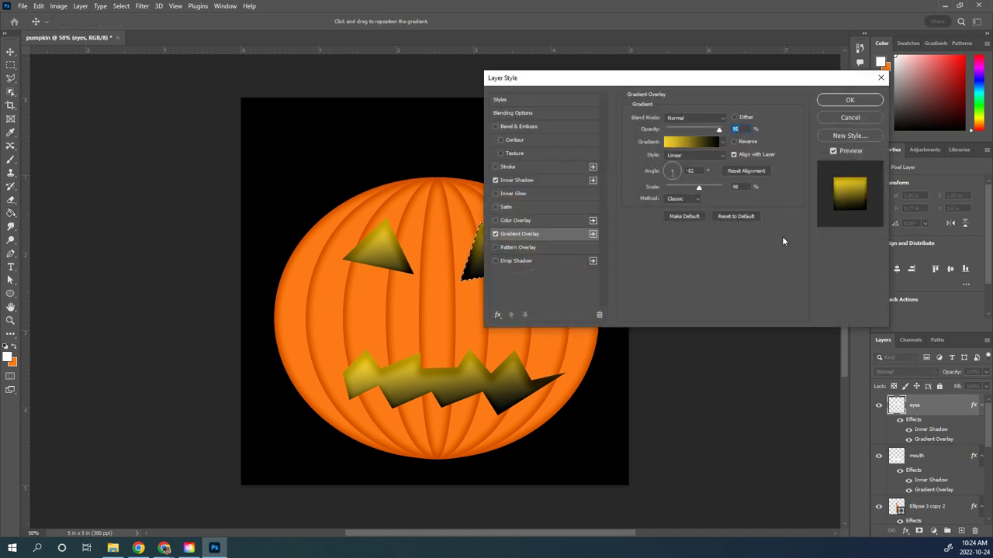
drag(758, 88, 795, 86)
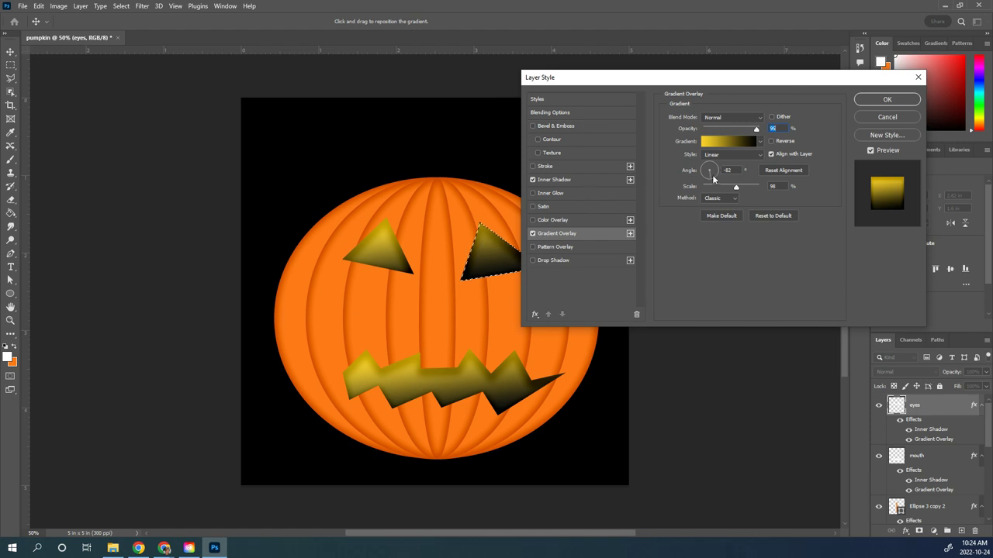
mouse_move(711, 181)
mouse_down()
mouse_move(702, 177)
mouse_move(710, 180)
mouse_up()
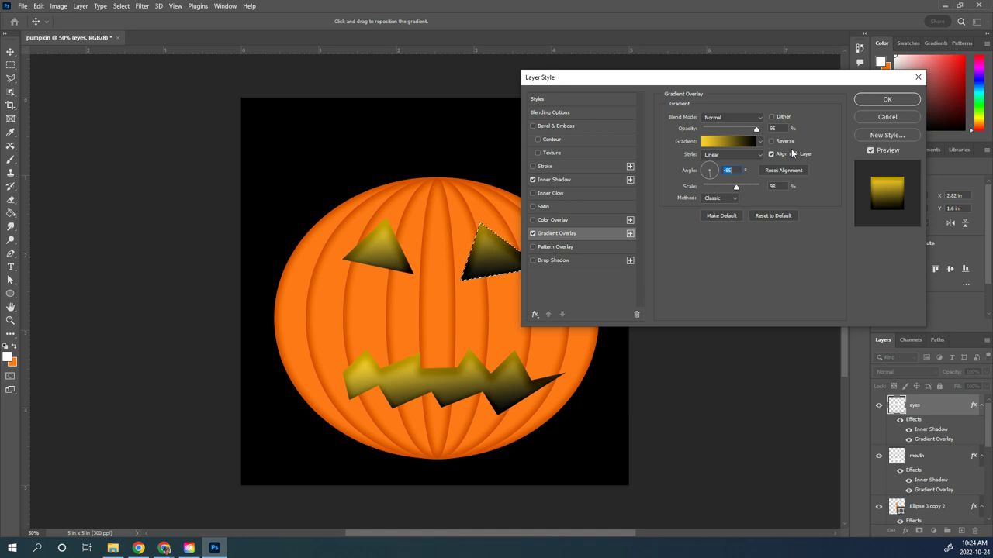
drag(737, 187, 742, 191)
click(896, 101)
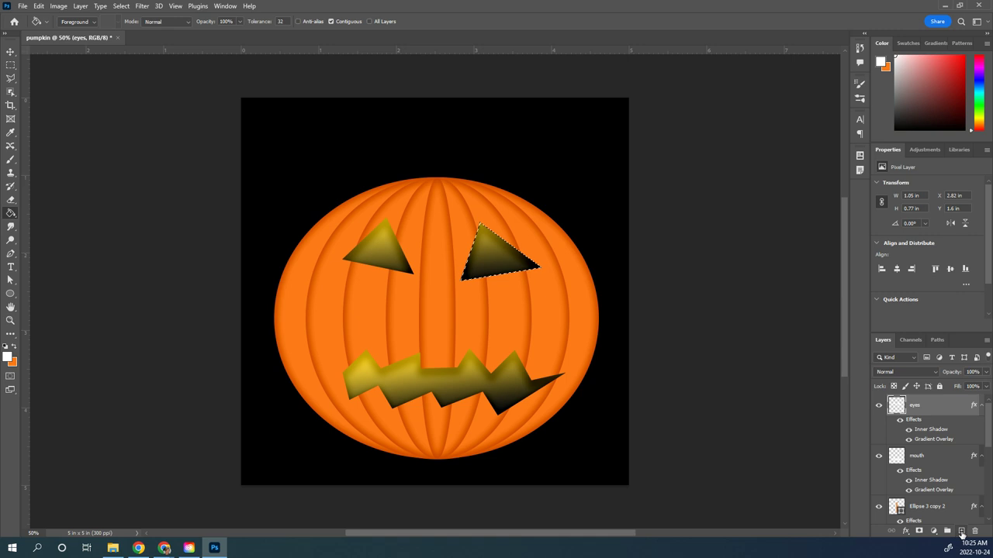
- Add a new layer above the eyes layer and name it "nose"
click(961, 532)
double_click(917, 405)
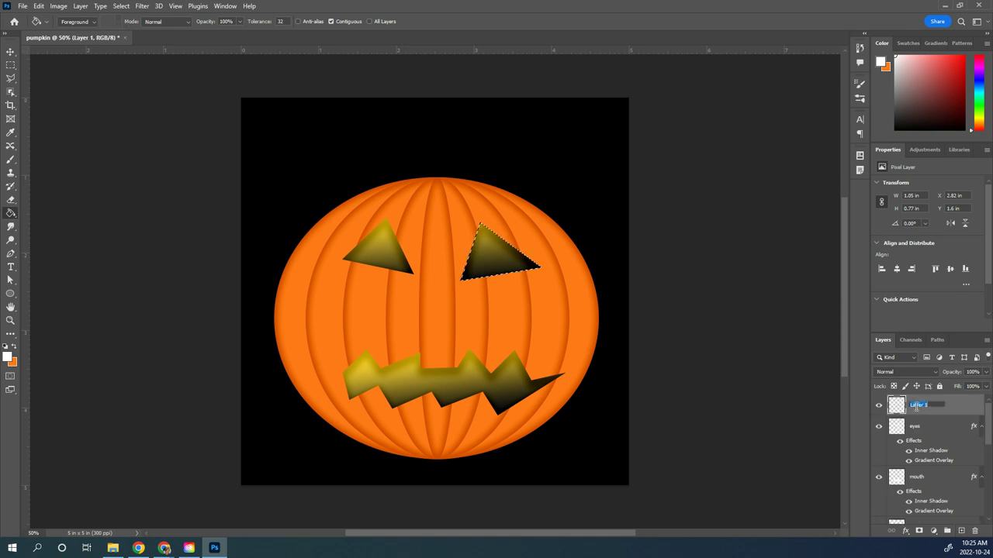
text(nose)
key(Return)
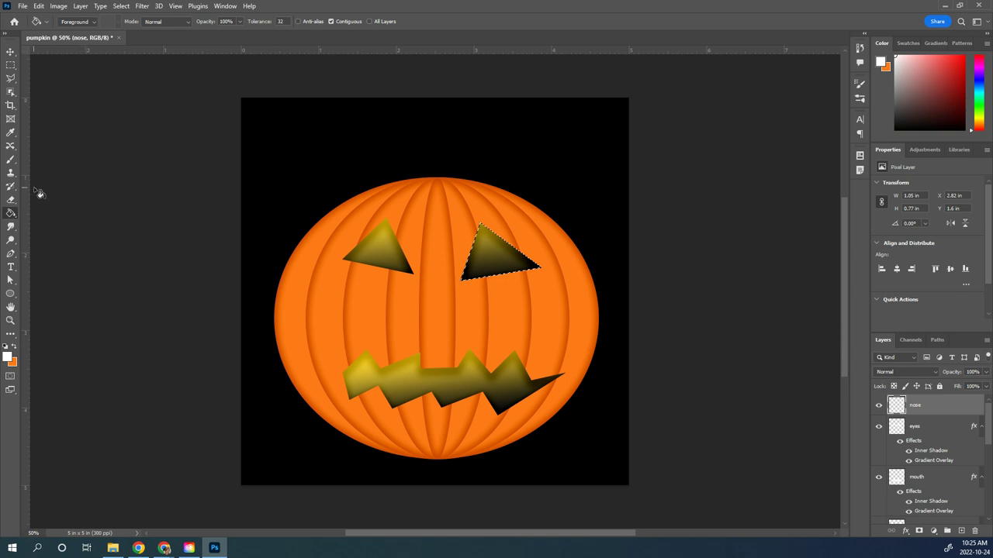
- Outline a narrow triangular nose about 0.45 by 0.82 in between the eyes and mouth with the Polygonal Lasso
click(11, 78)
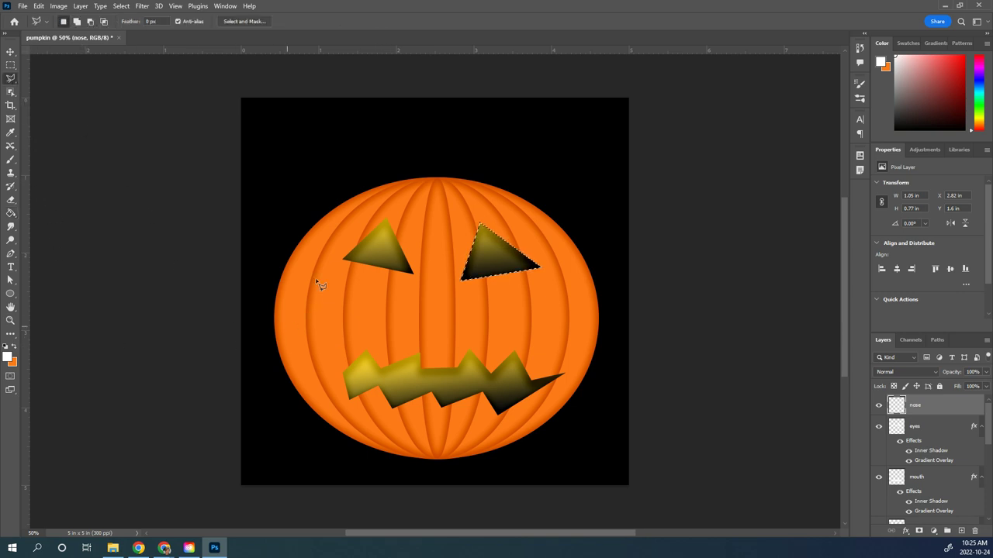
click(428, 286)
click(419, 339)
click(454, 345)
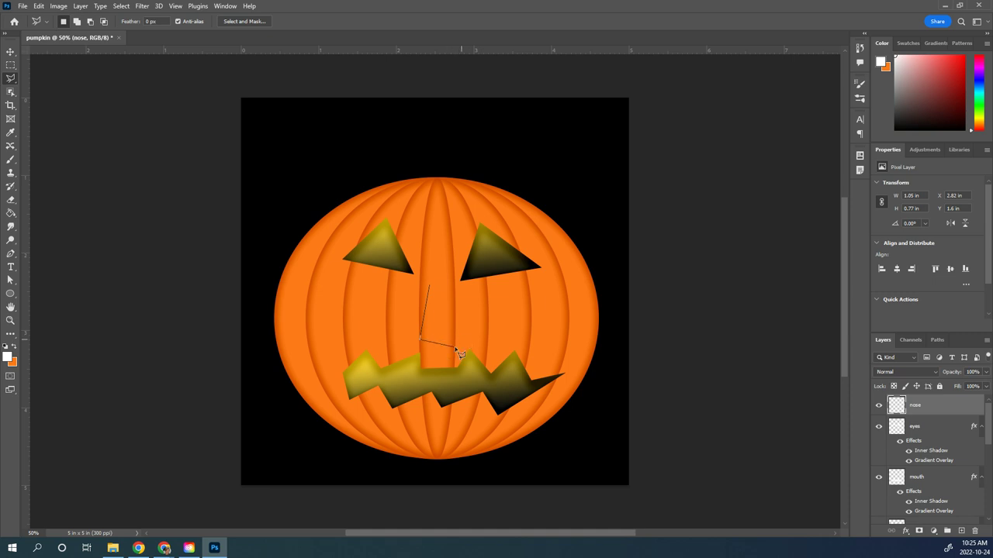
click(429, 286)
- Fill the nose selection with white (ffffff) and copy the eyes' layer effects onto the nose layer
click(7, 357)
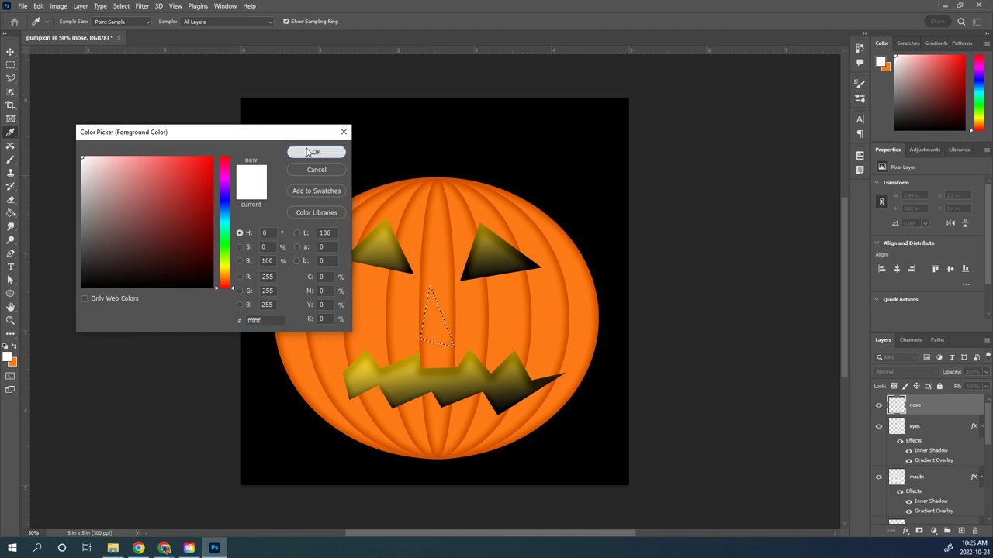
click(315, 152)
click(11, 214)
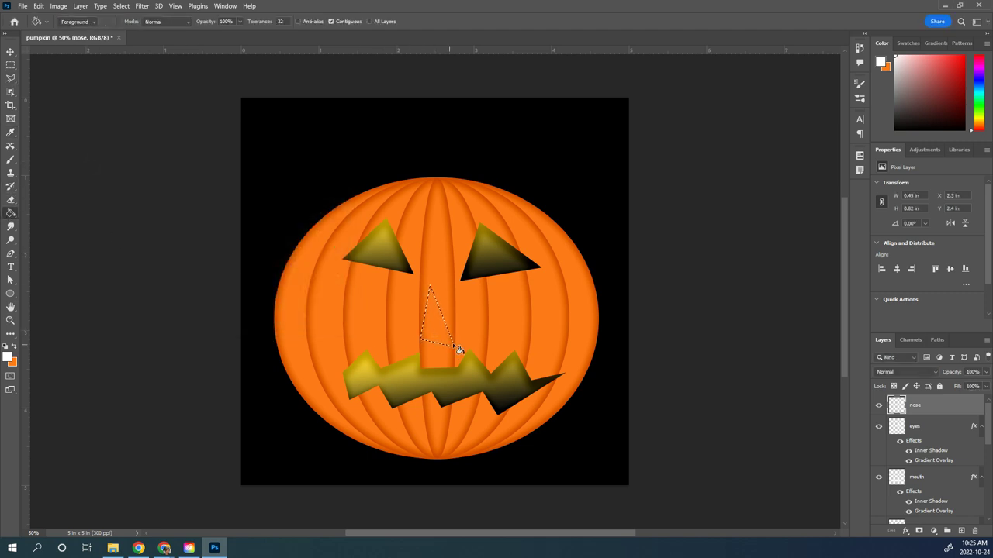
click(438, 329)
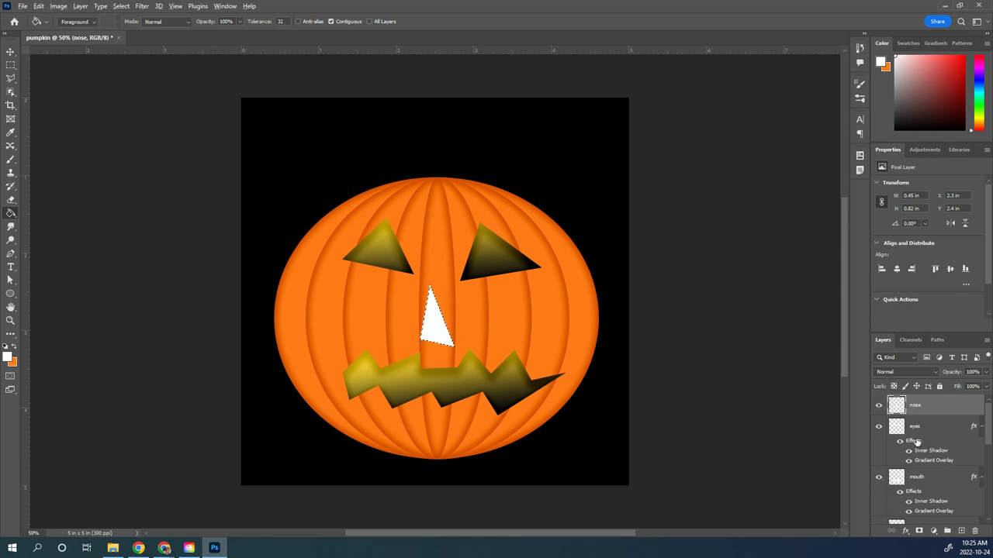
drag(916, 441, 916, 408)
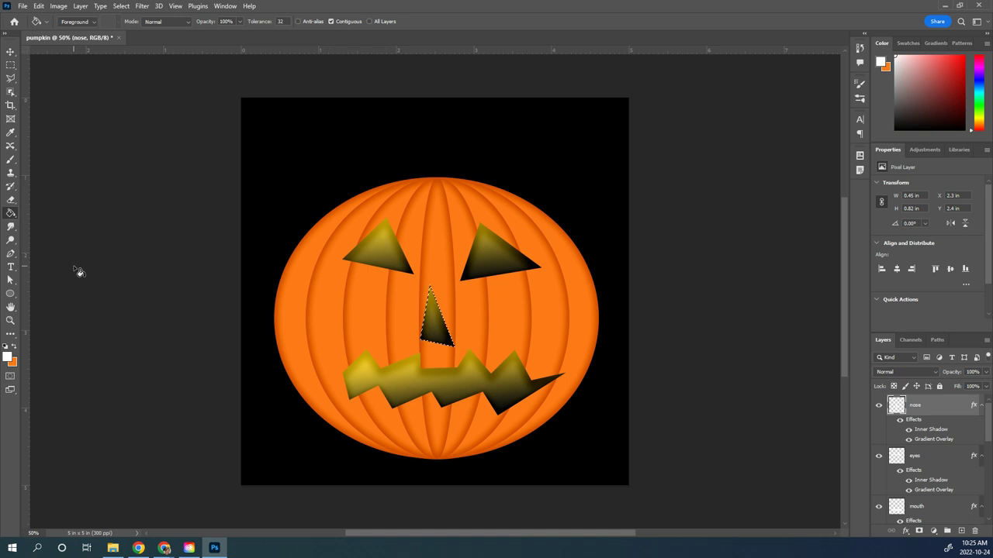
- Add a new layer above the nose layer and name it "stem"
click(961, 531)
double_click(918, 405)
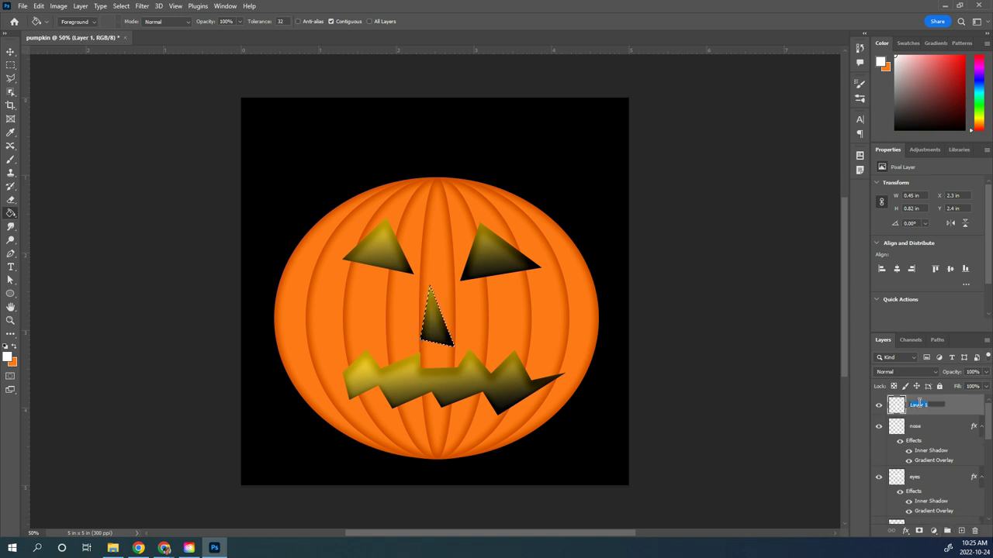
key(Return)
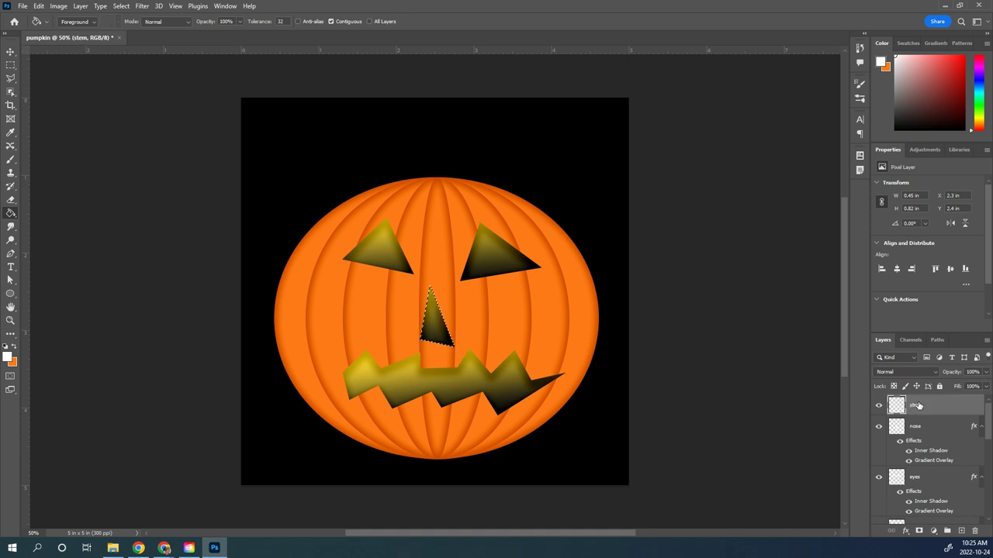
- Outline a slanted four-sided stem about 0.61 by 0.83 in on top of the pumpkin with the Polygonal Lasso
click(11, 79)
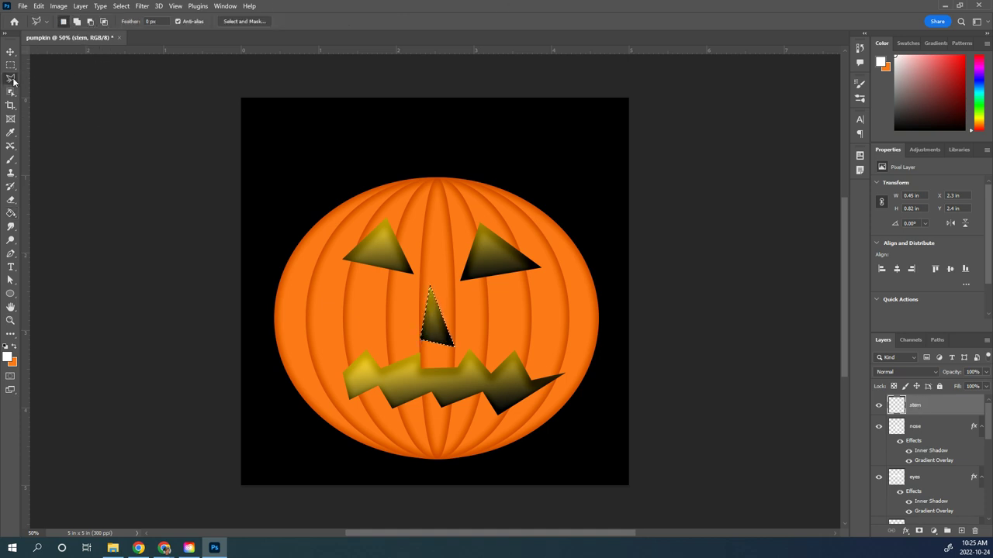
click(426, 177)
click(455, 114)
click(472, 137)
click(442, 177)
click(426, 179)
- Fill the stem selection with white and copy the nose's layer effects onto the stem layer
click(7, 356)
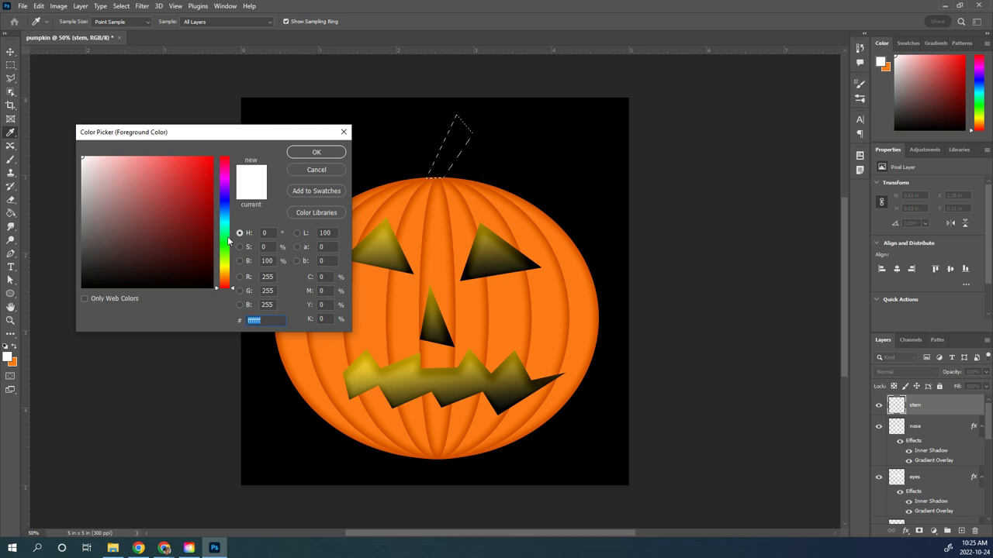
click(316, 152)
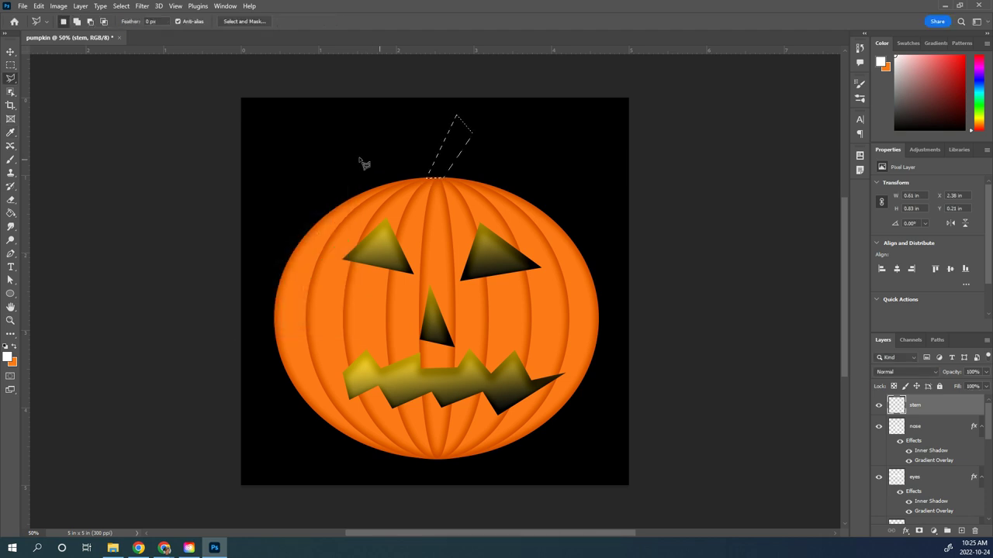
click(11, 215)
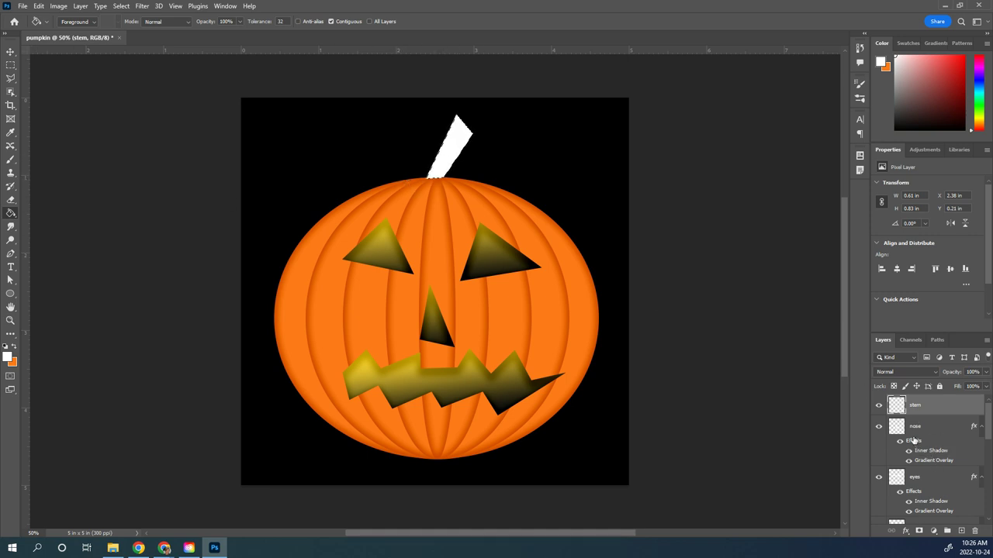
alt+drag(914, 441, 918, 415)
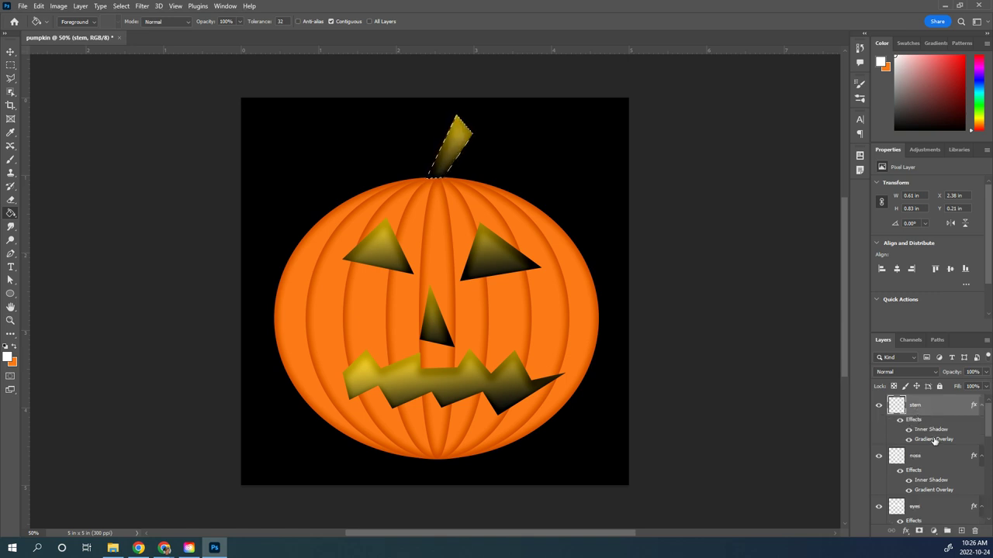
- Recolour the yellow start stop of the stem's overlay gradient to dark green 306721
double_click(935, 440)
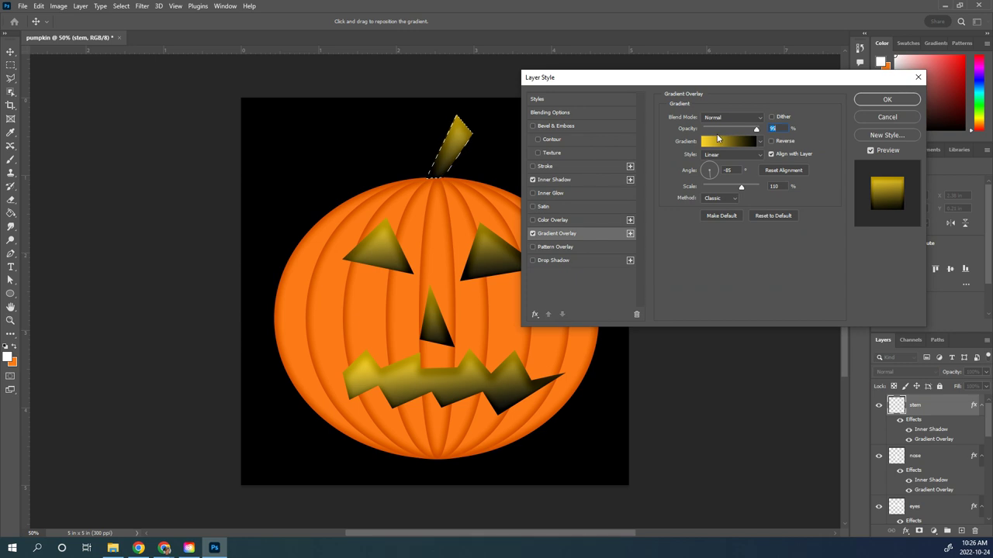
click(722, 138)
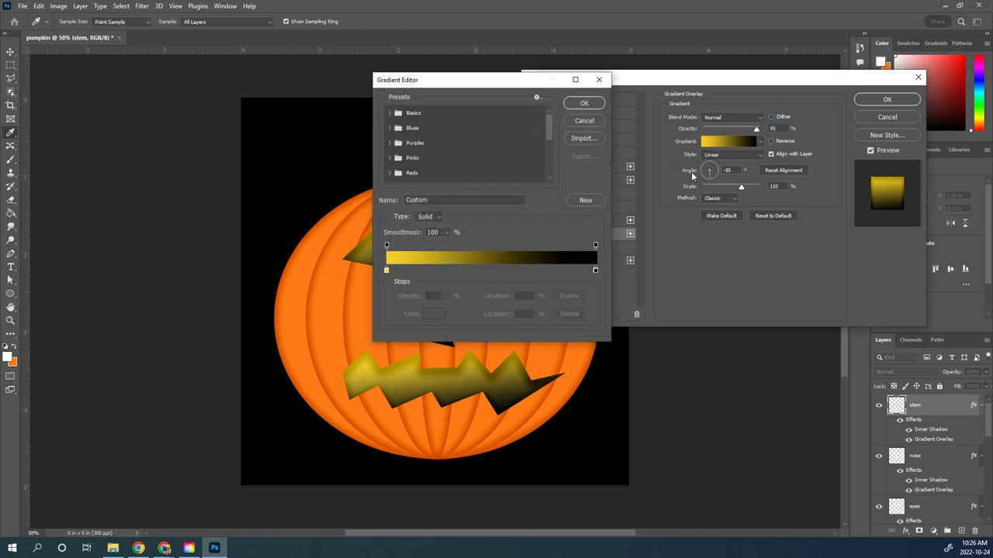
click(386, 271)
click(433, 313)
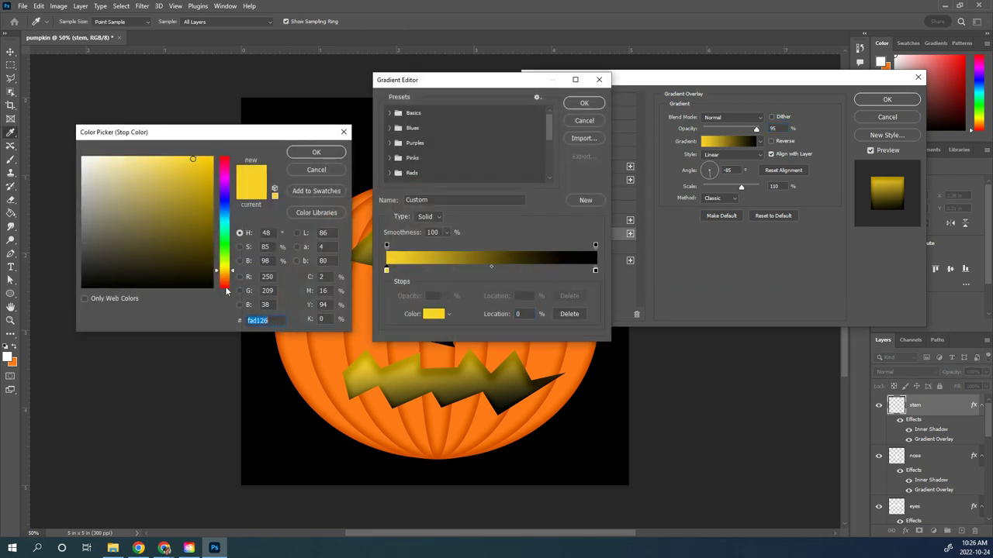
click(225, 248)
click(172, 235)
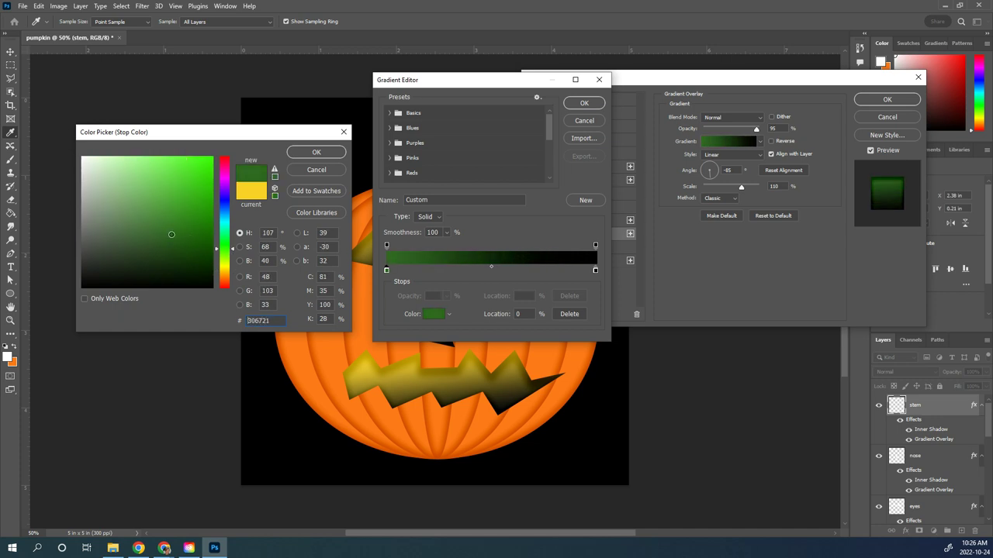
click(317, 152)
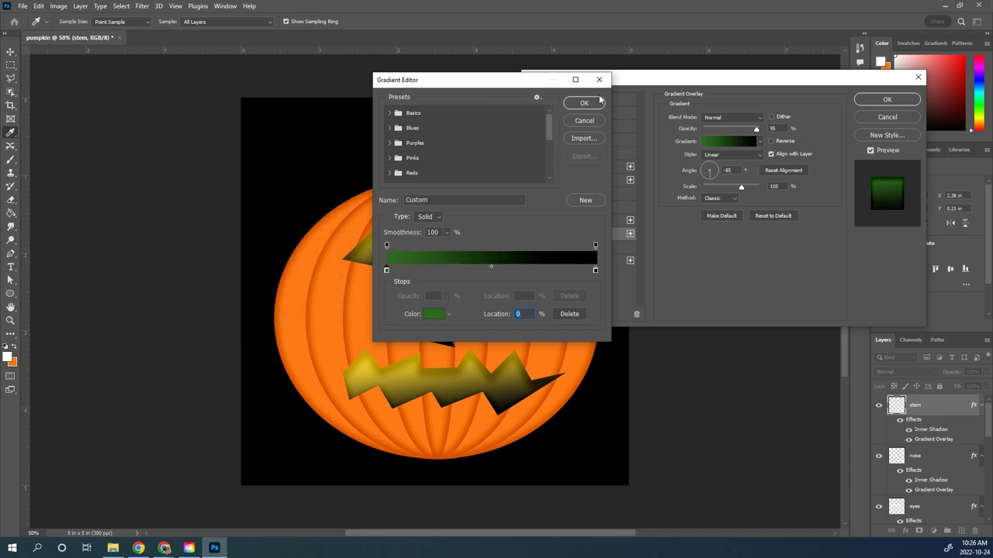
- Recolour the black end stop of the stem's overlay gradient to green 167016 and accept the gradient
click(595, 270)
click(433, 315)
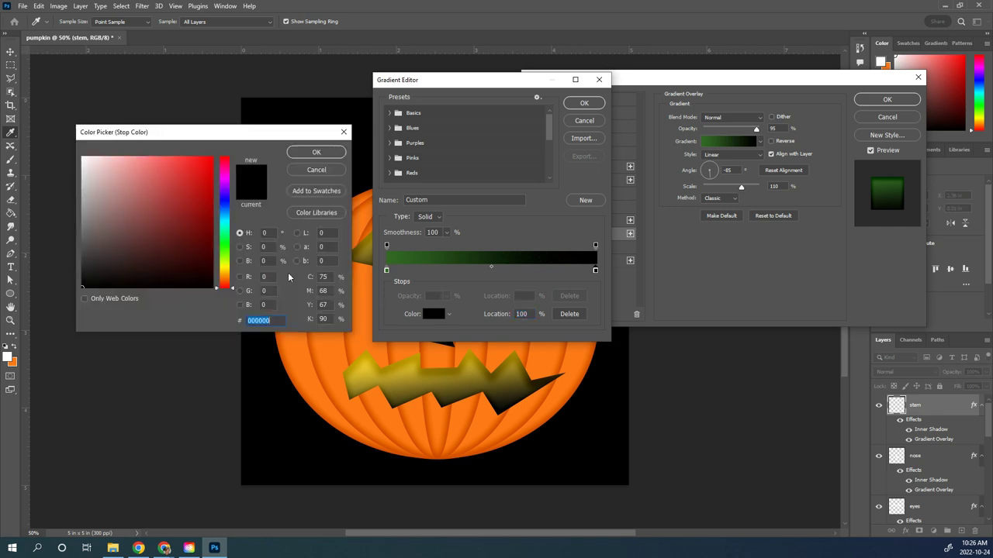
click(224, 245)
click(187, 219)
drag(187, 219, 187, 230)
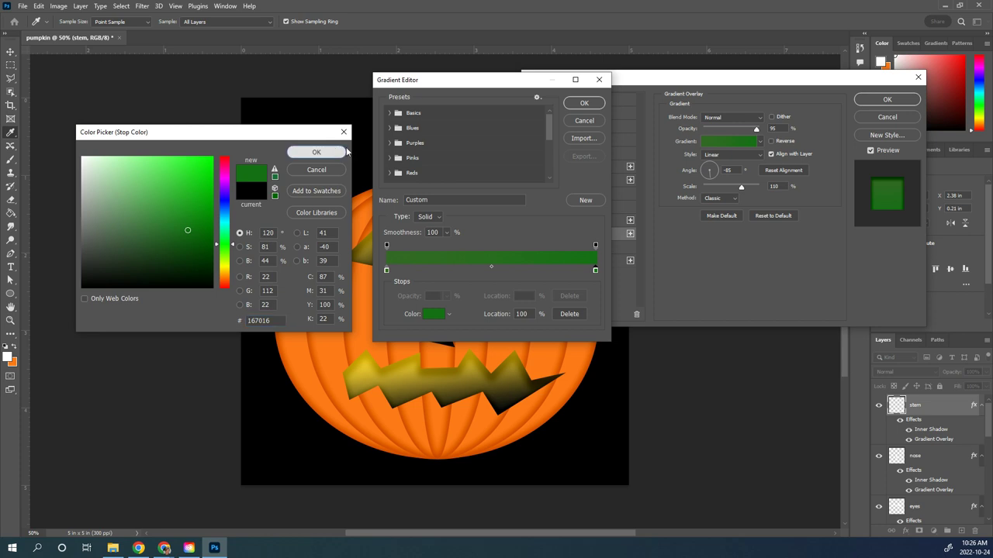
click(317, 152)
click(586, 104)
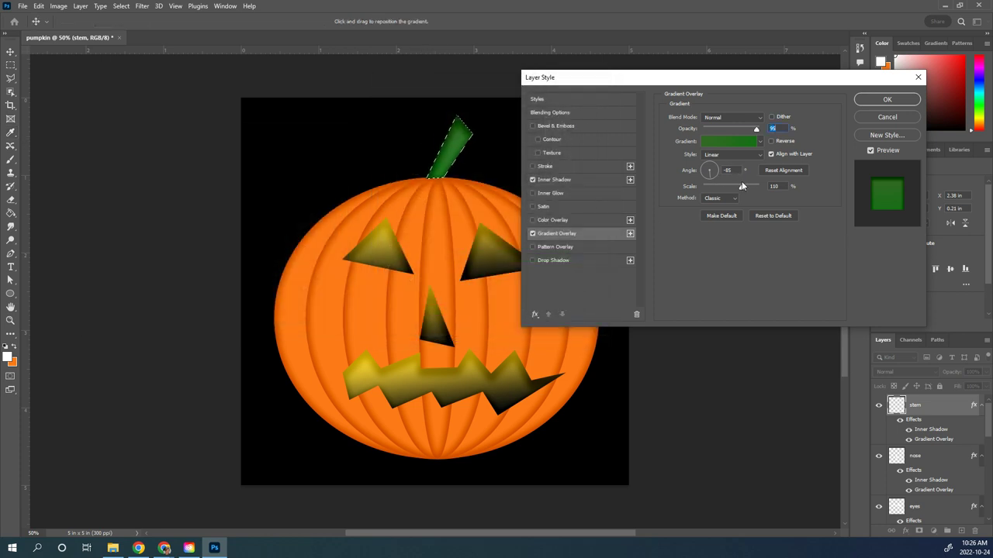
- Apply a smaller Gradient Overlay scale to the stem and clear the selection
drag(741, 188, 727, 190)
click(886, 99)
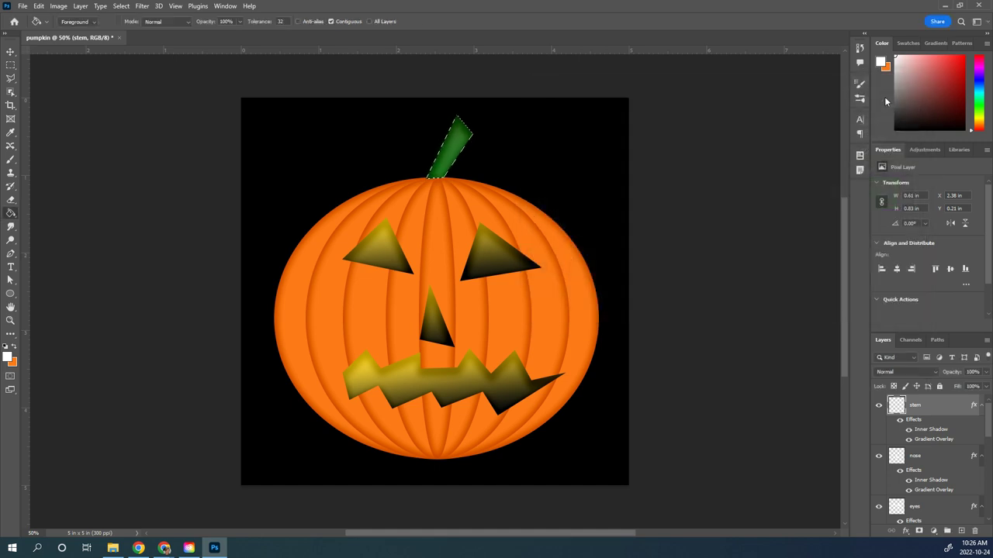
key(ctrl+d)
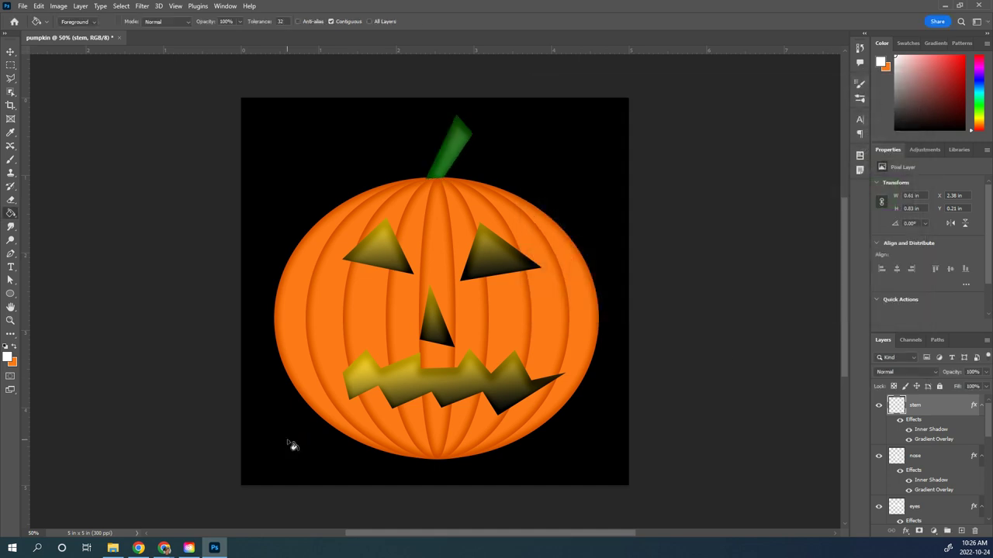